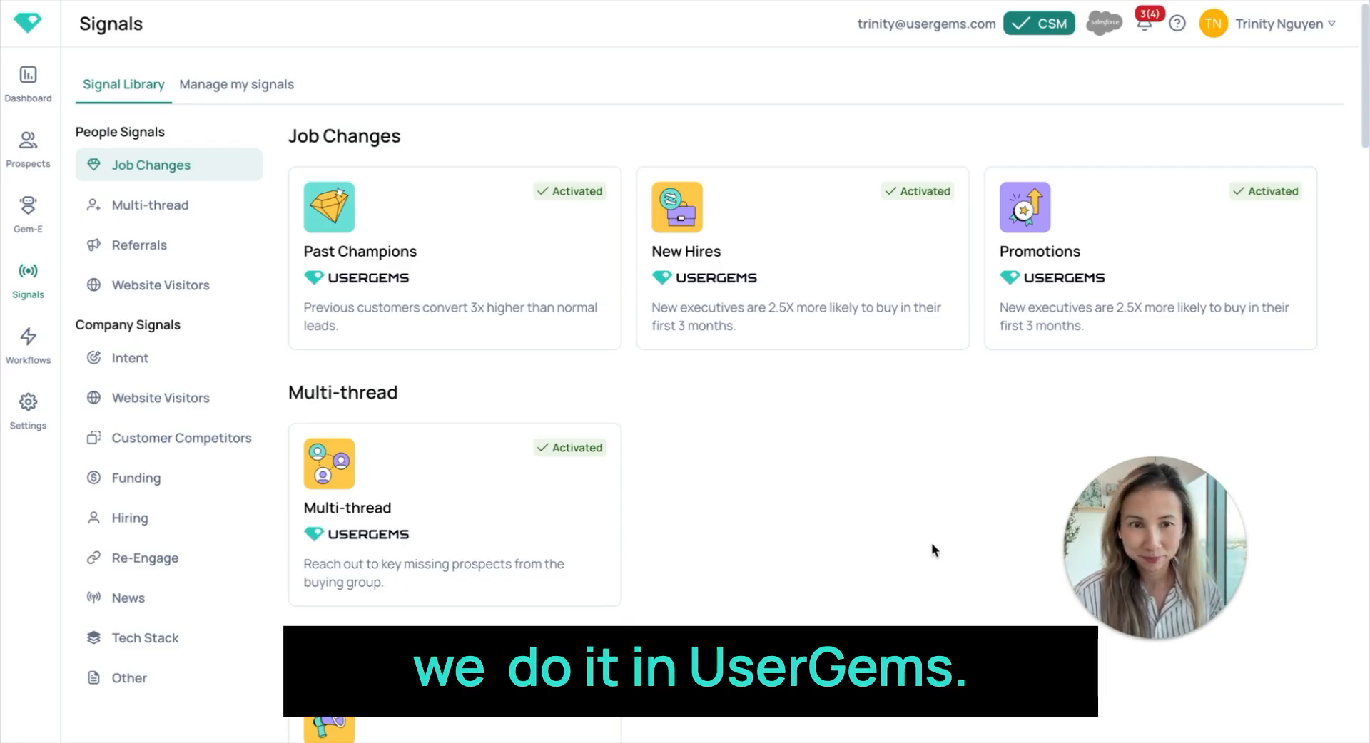
- Start a custom signal from the signal library and upload HumanX 2025 Full Attendee List.csv as its CSV source
scroll(855, 532, "down", 13)
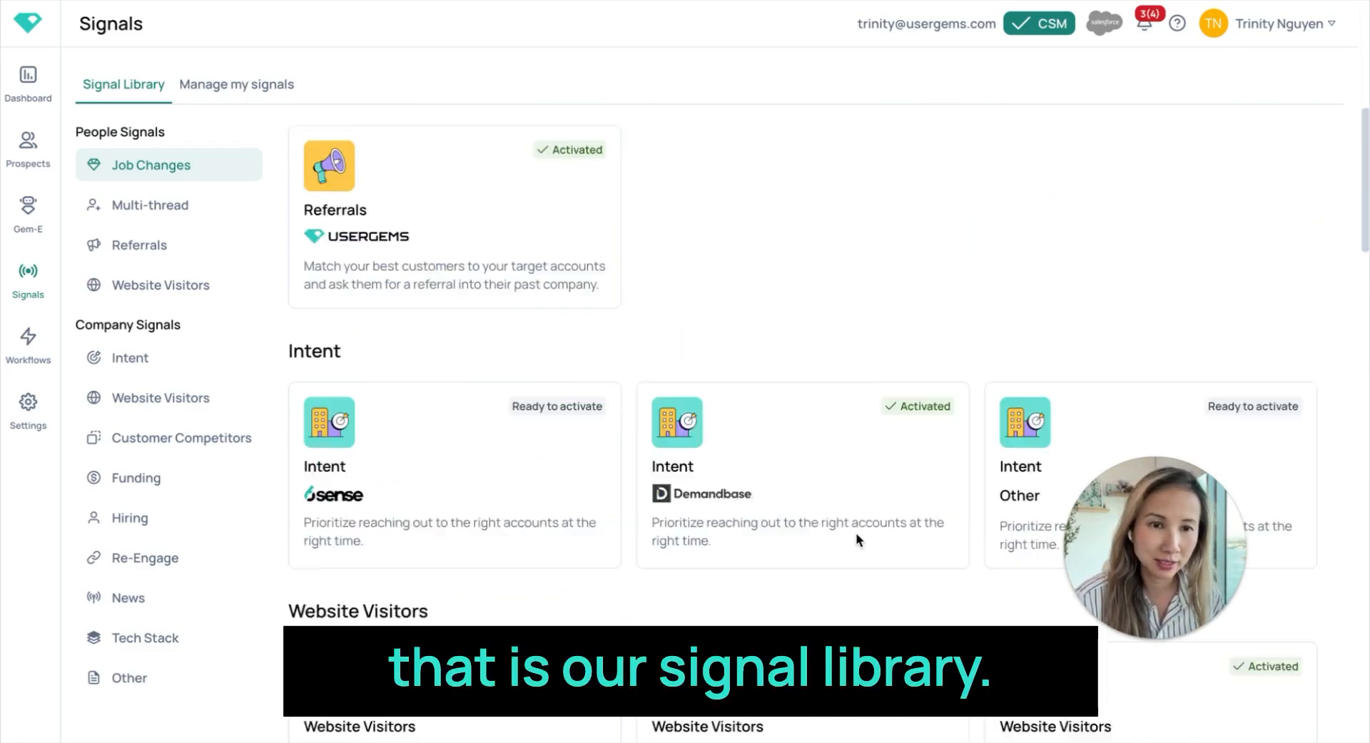
scroll(844, 298, "down", 20)
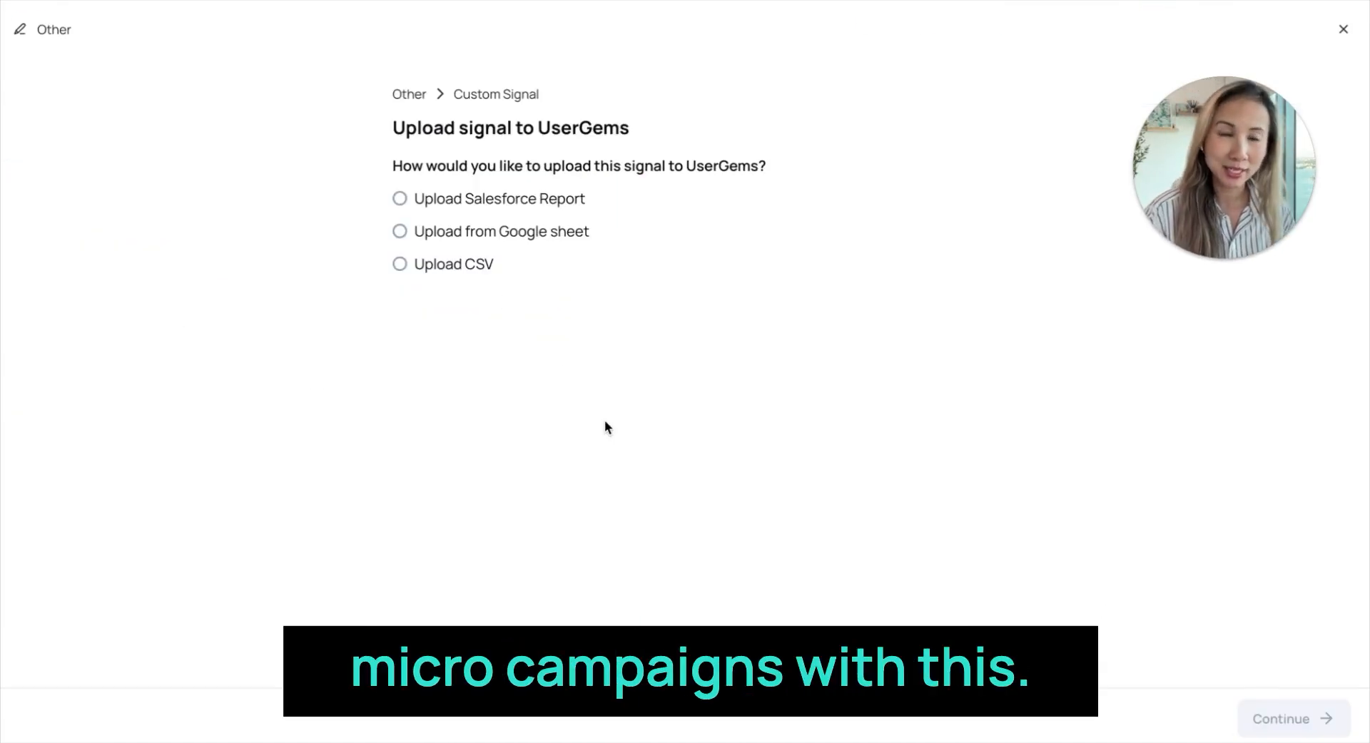
left_click(463, 263)
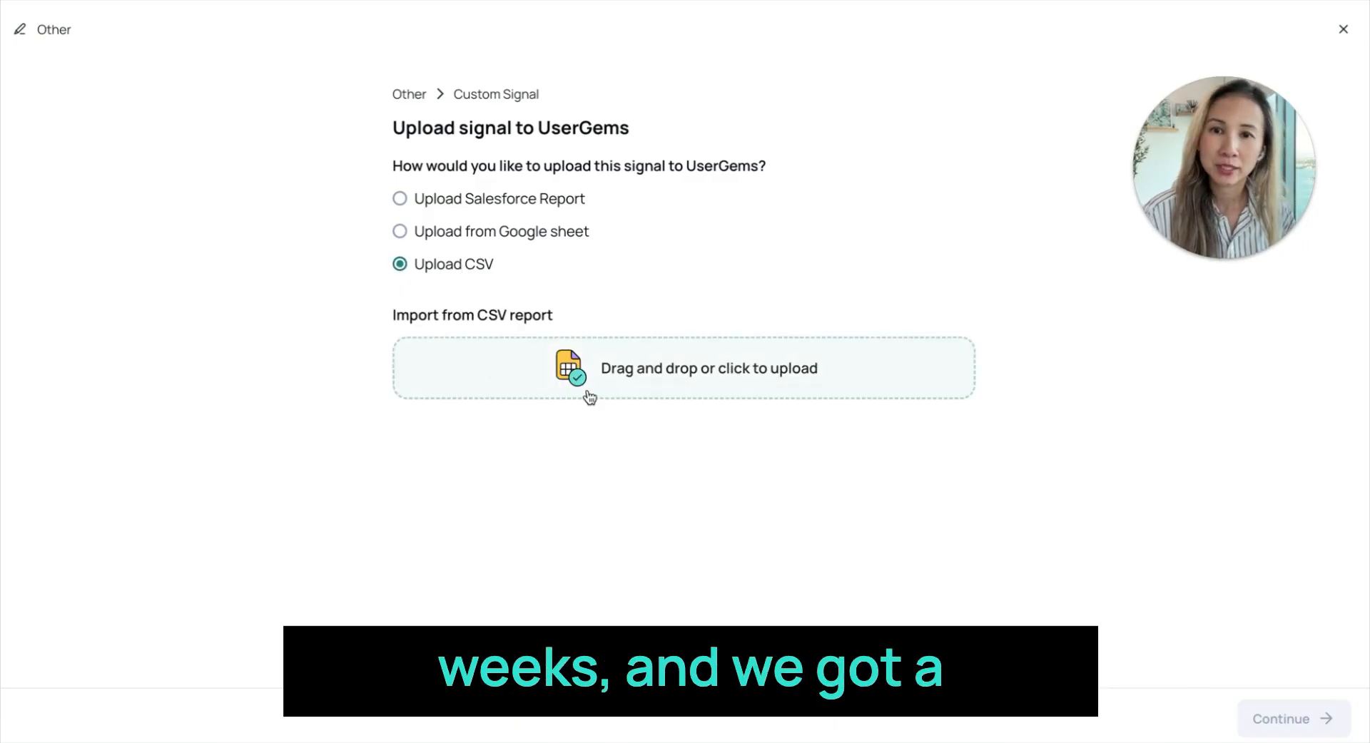
left_click(691, 376)
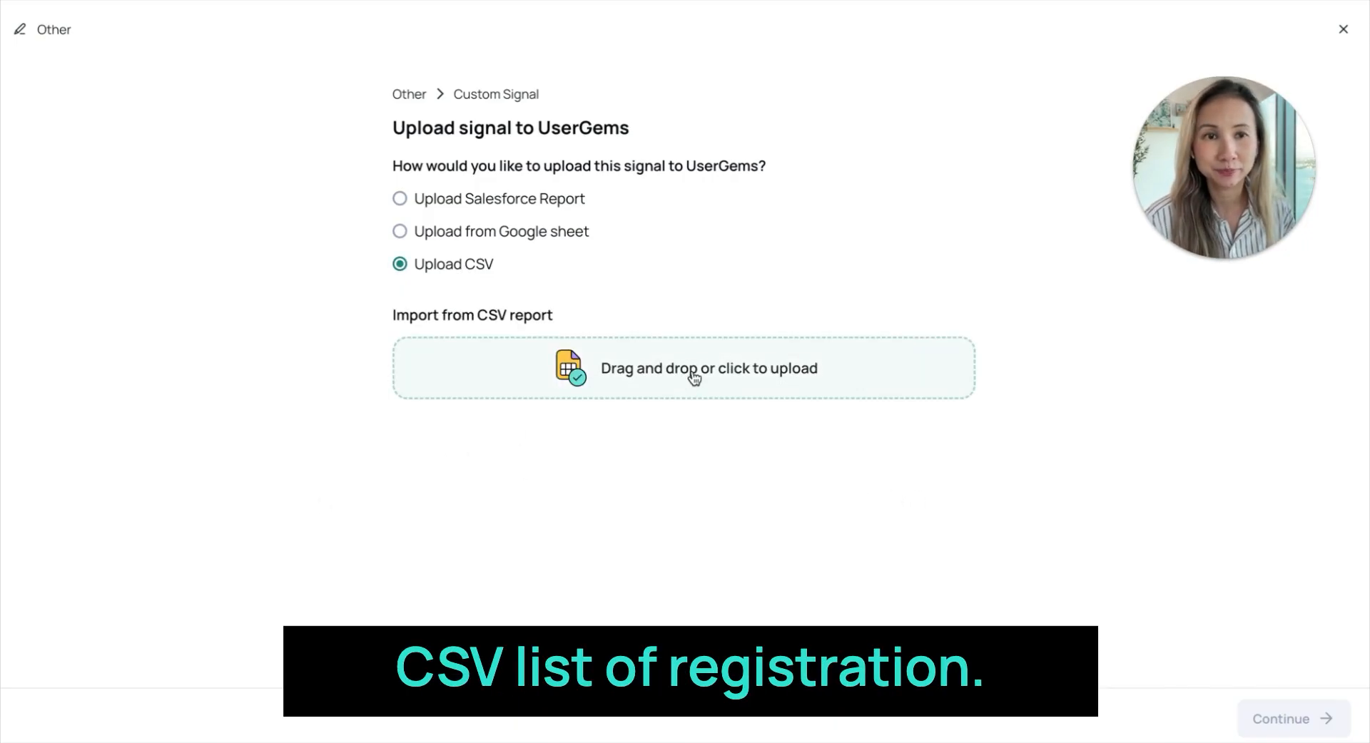
left_click(350, 336)
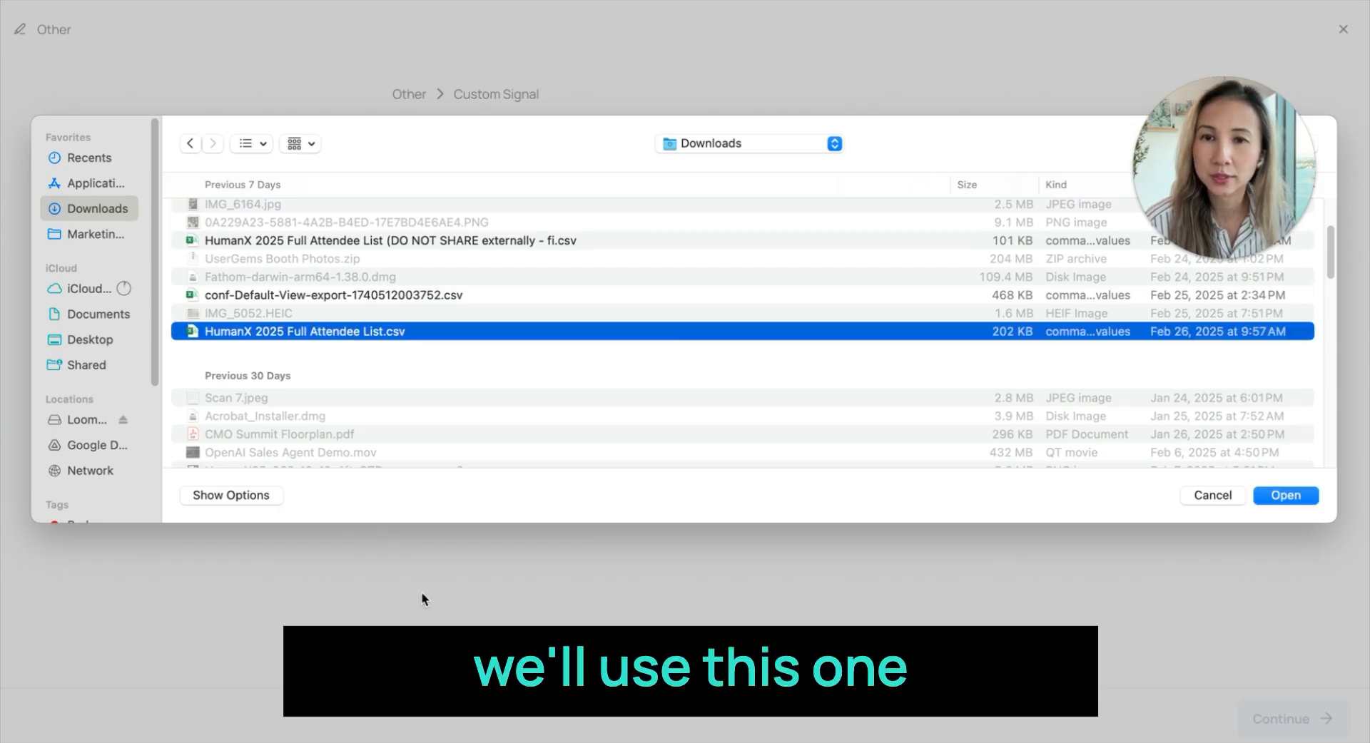
left_click(1274, 495)
left_click(1290, 719)
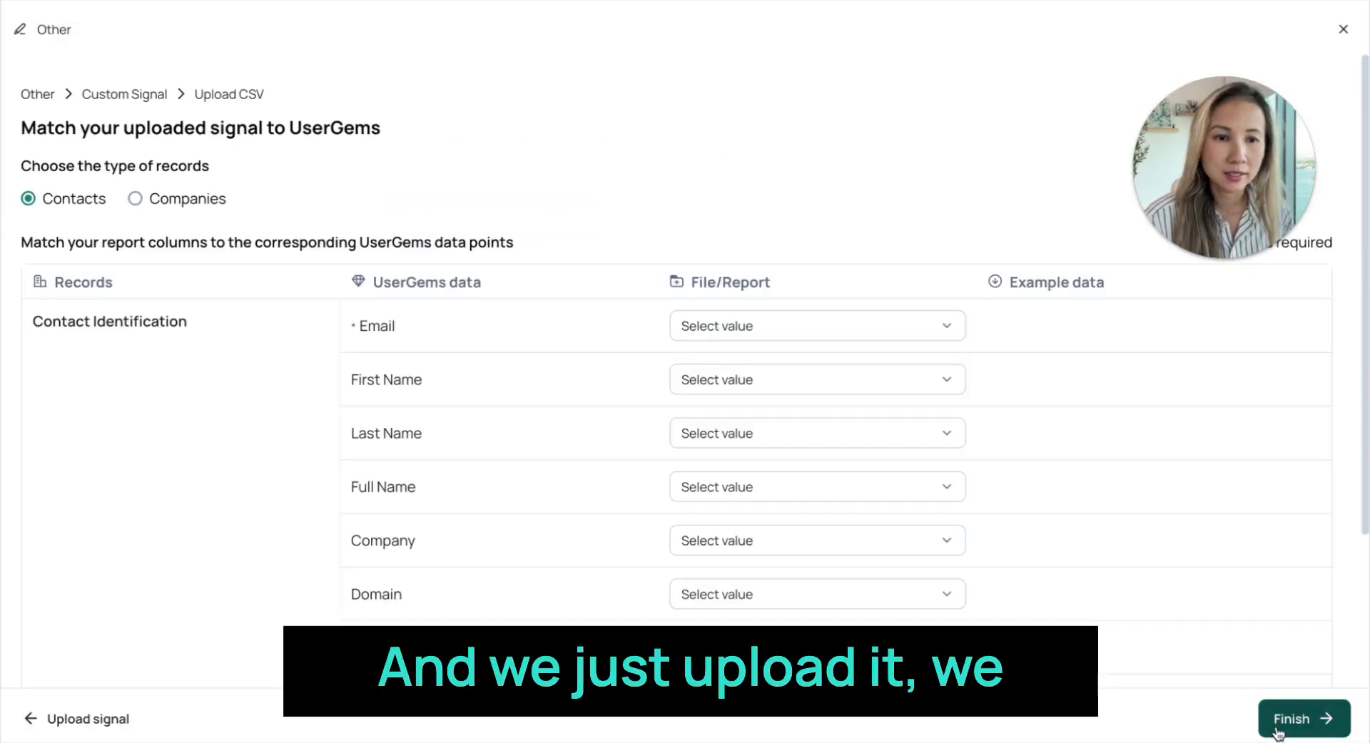
- Map the contact email, full name, company and job title to the email, Full Name, Company Name and Job Title columns, and close the import
left_click(856, 335)
left_click(749, 492)
left_click(749, 393)
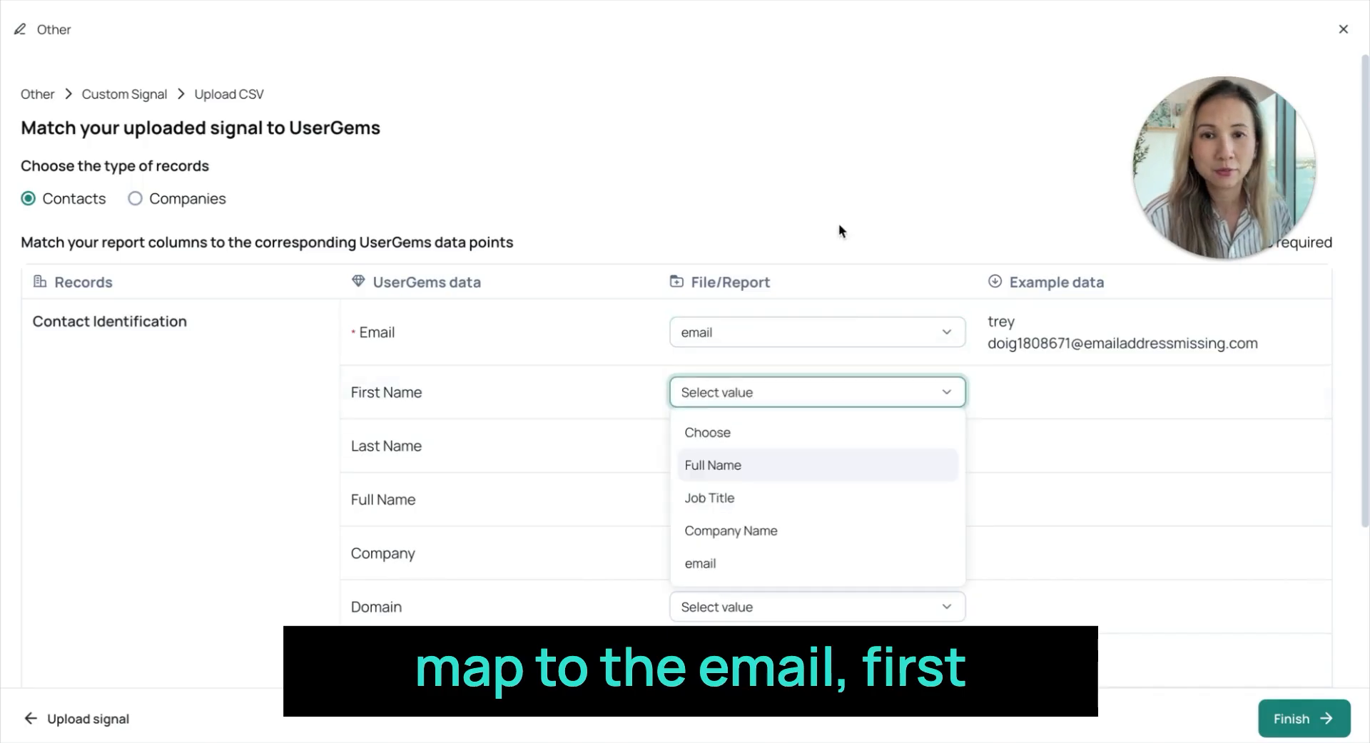
left_click(849, 432)
left_click(785, 510)
left_click(785, 573)
left_click(783, 556)
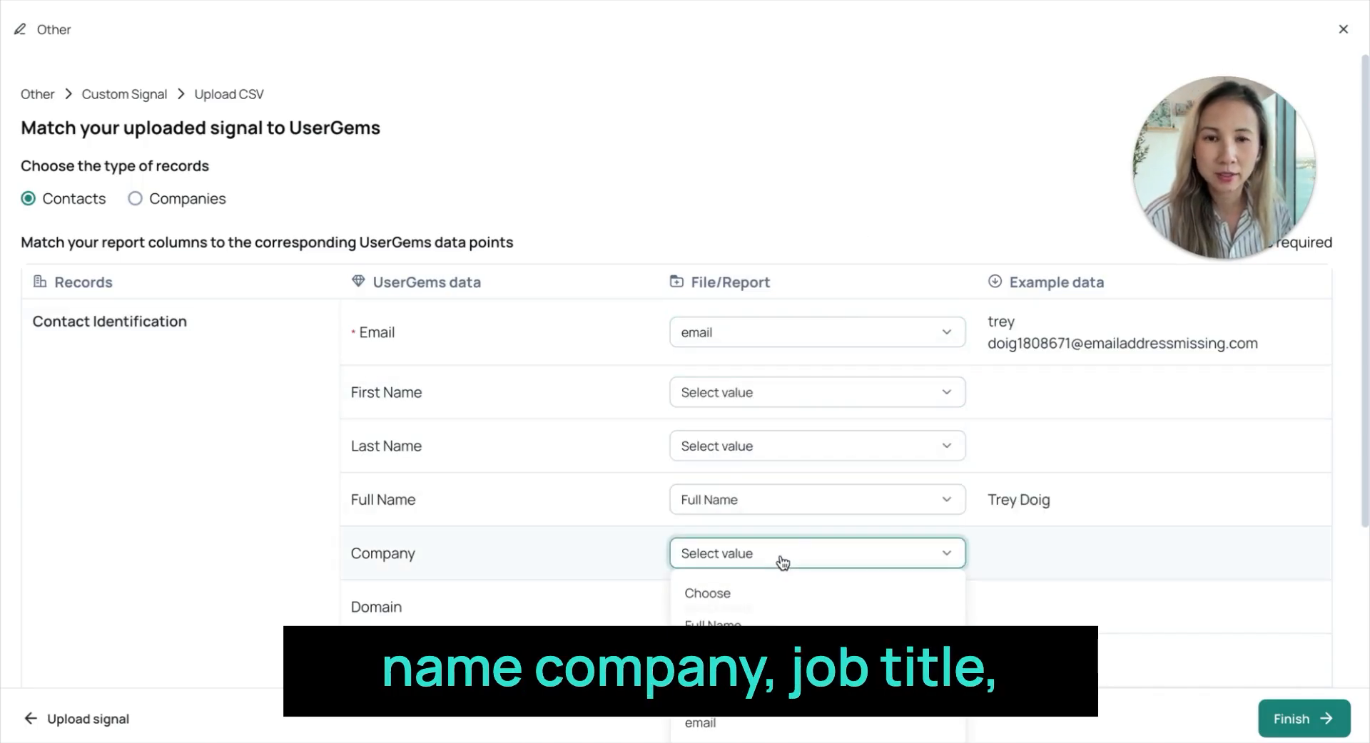
left_click(741, 690)
left_click(742, 660)
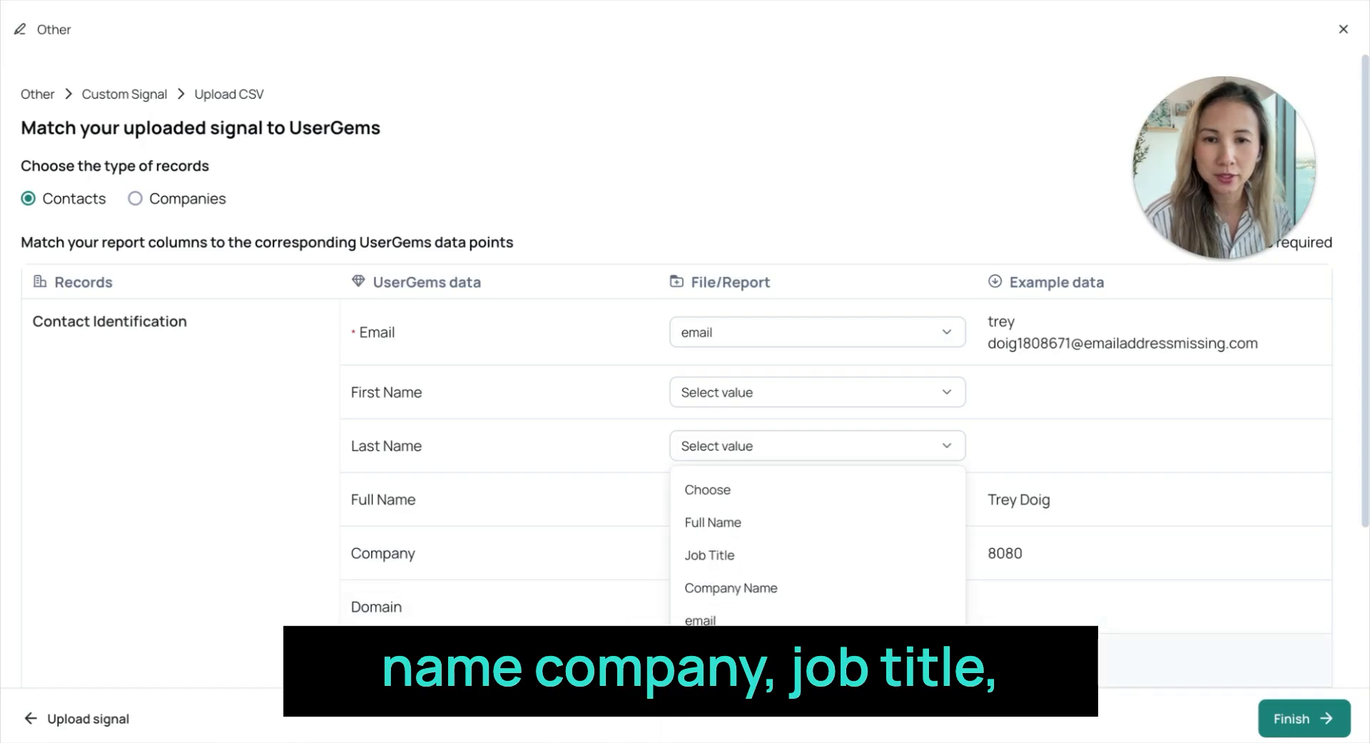
left_click(749, 556)
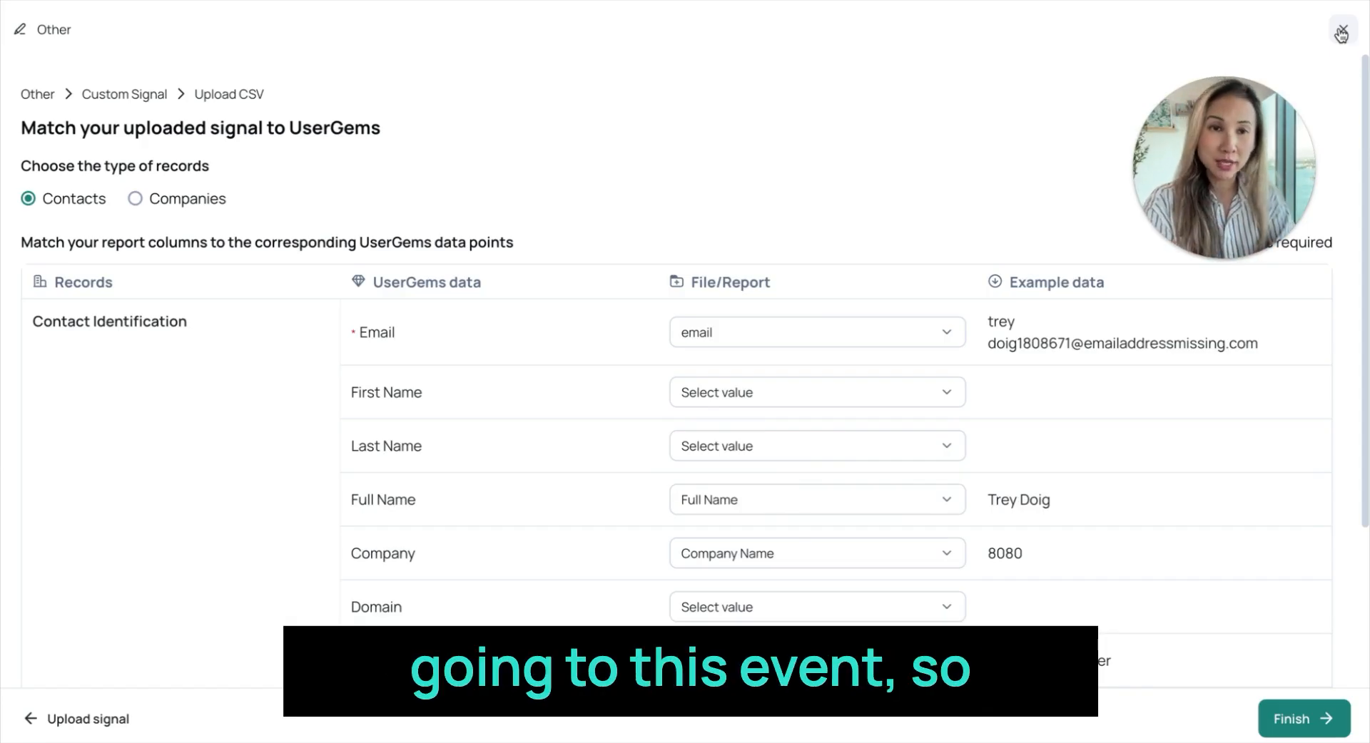
left_click(1341, 32)
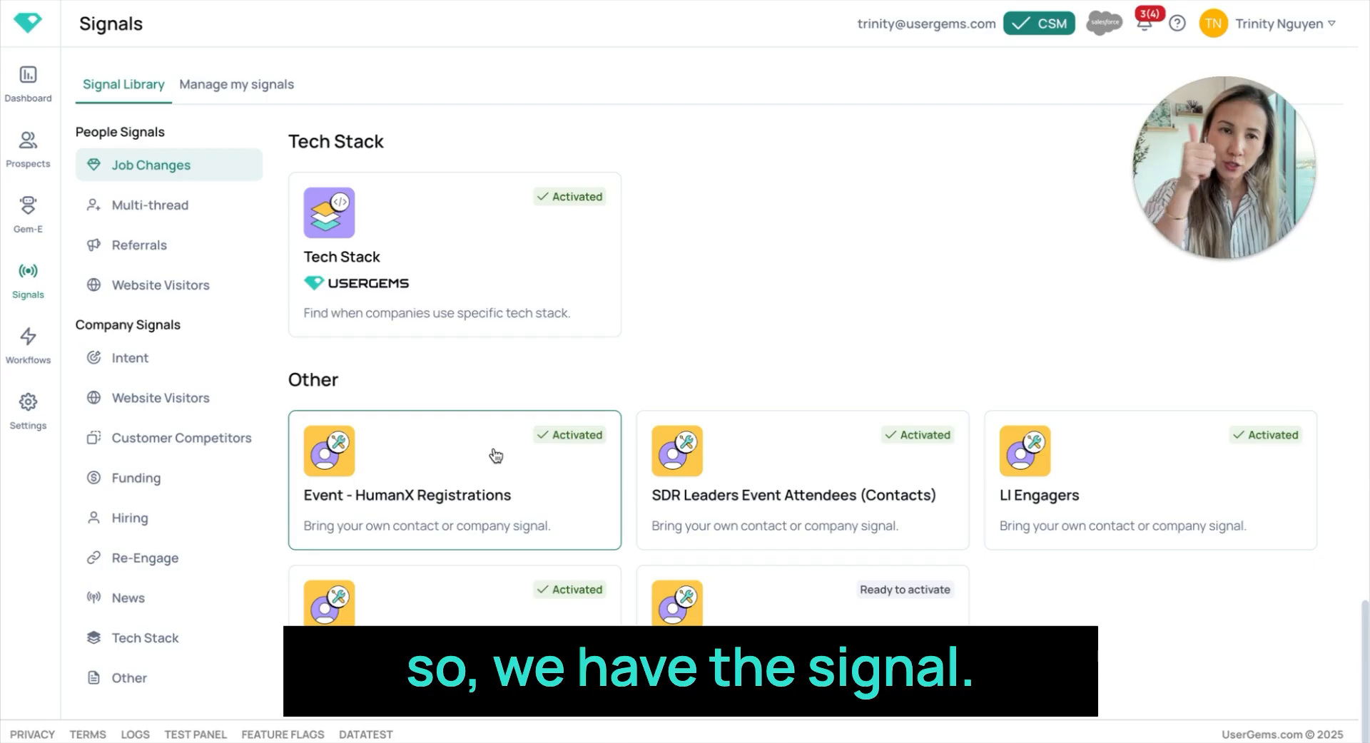
- Go to the prospects list, search the audiences for humanx and load Event - HumanX Registrations
left_click(39, 173)
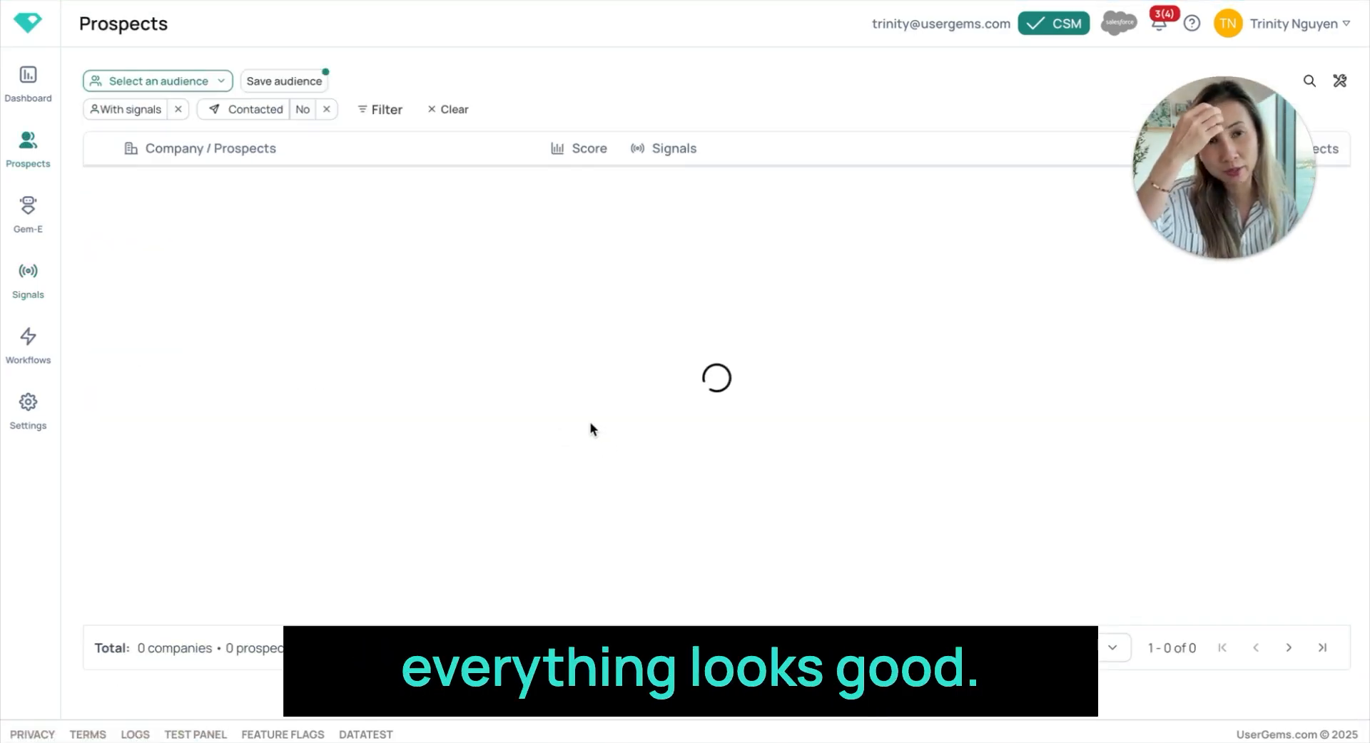
left_click(189, 82)
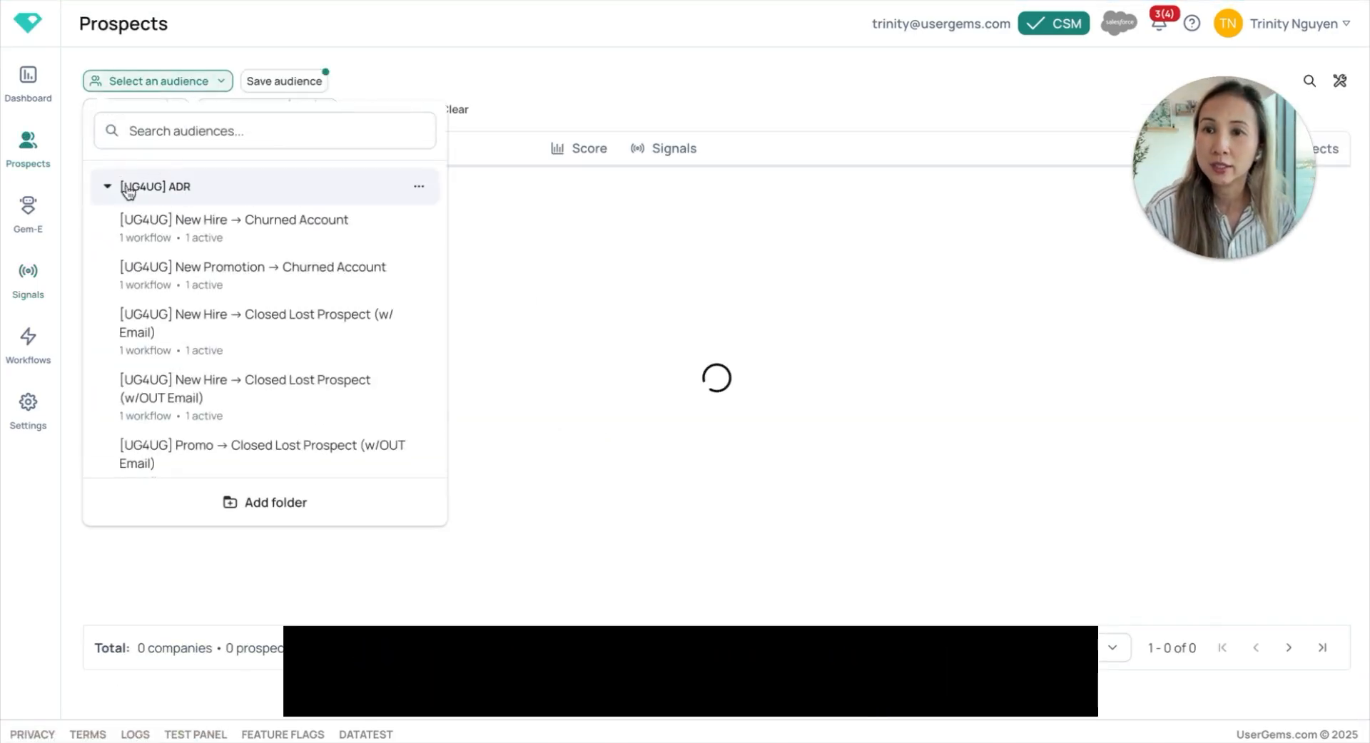
type("humanx")
left_click(221, 175)
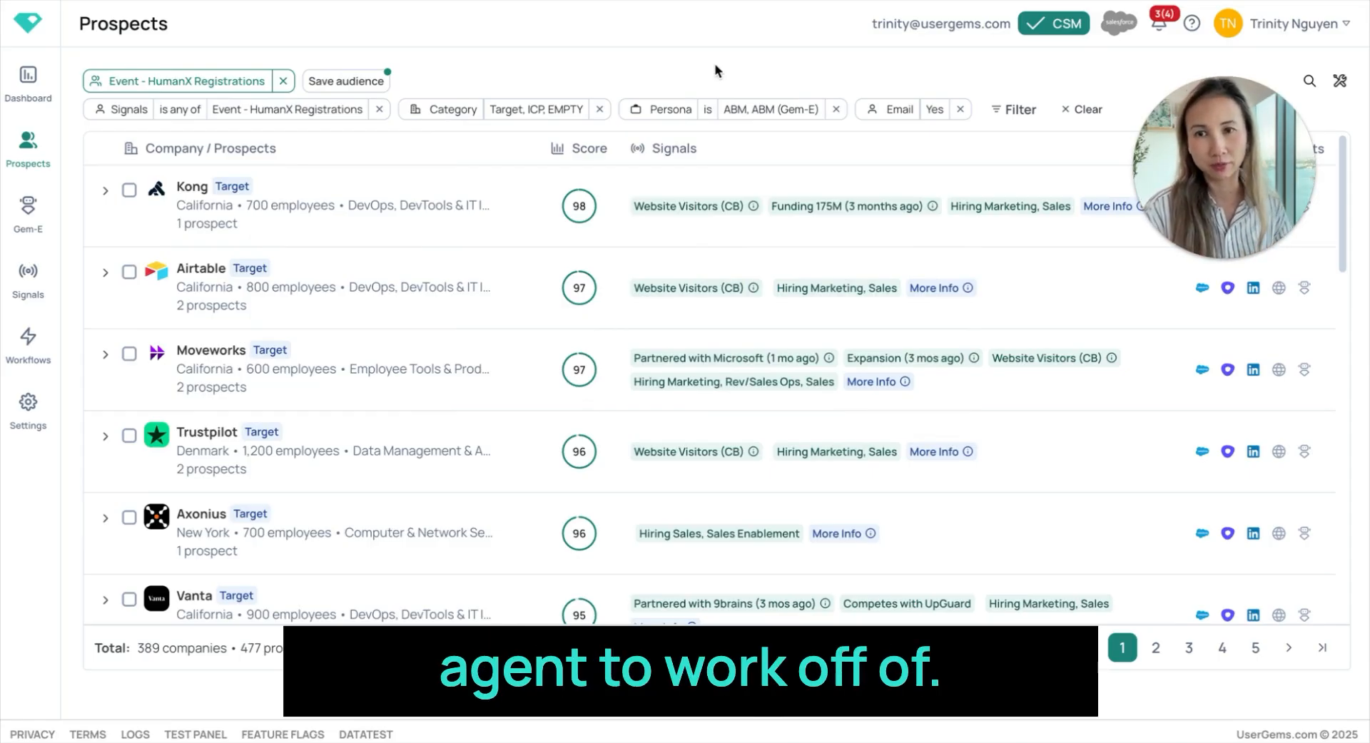
- Set the audience's Signals filter to "is all of" Event - HumanX Registrations
left_click(177, 114)
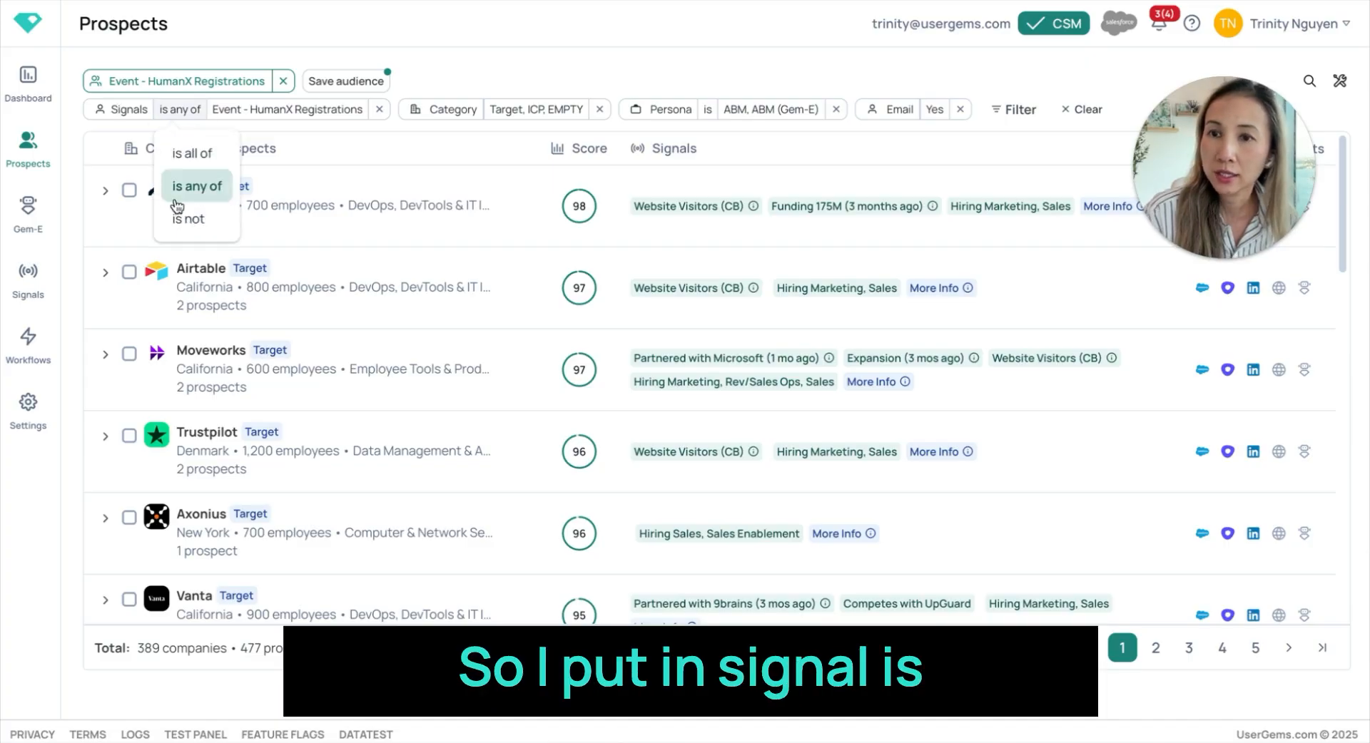
left_click(190, 152)
left_click(233, 114)
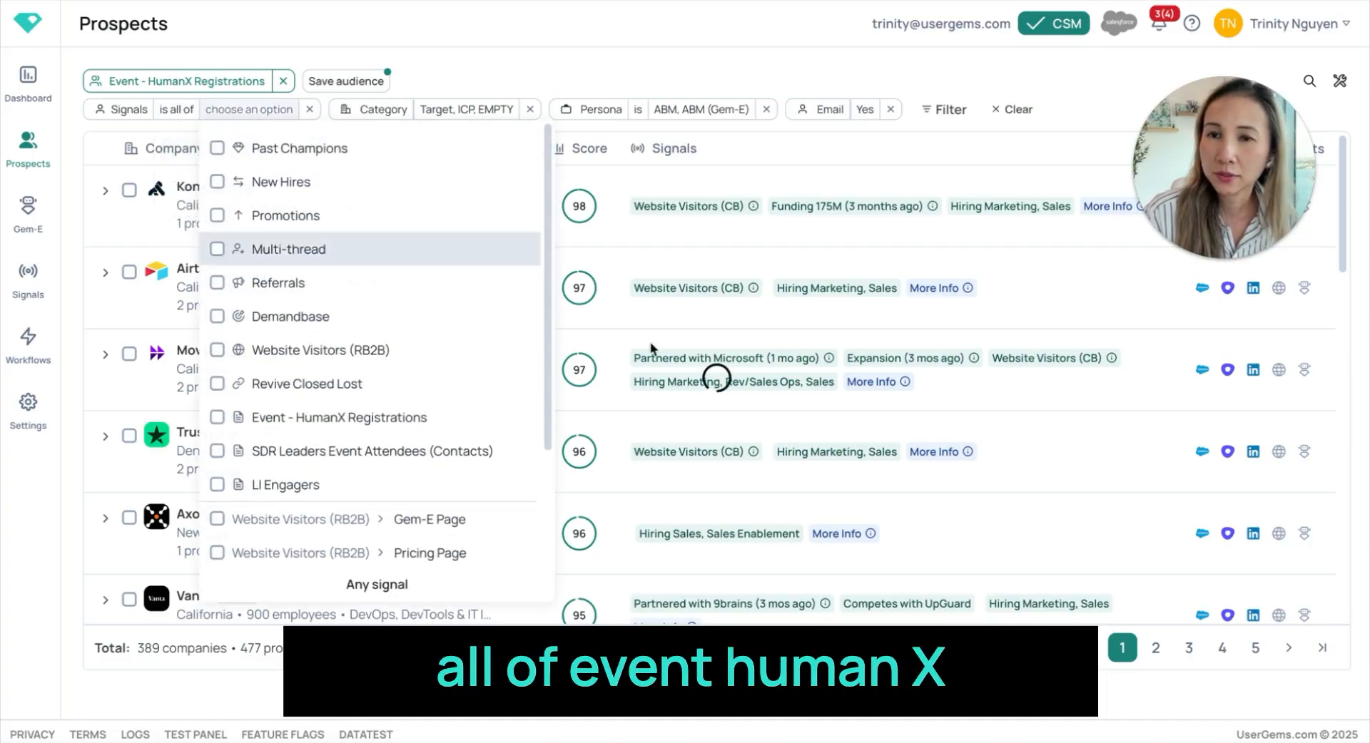
left_click(314, 418)
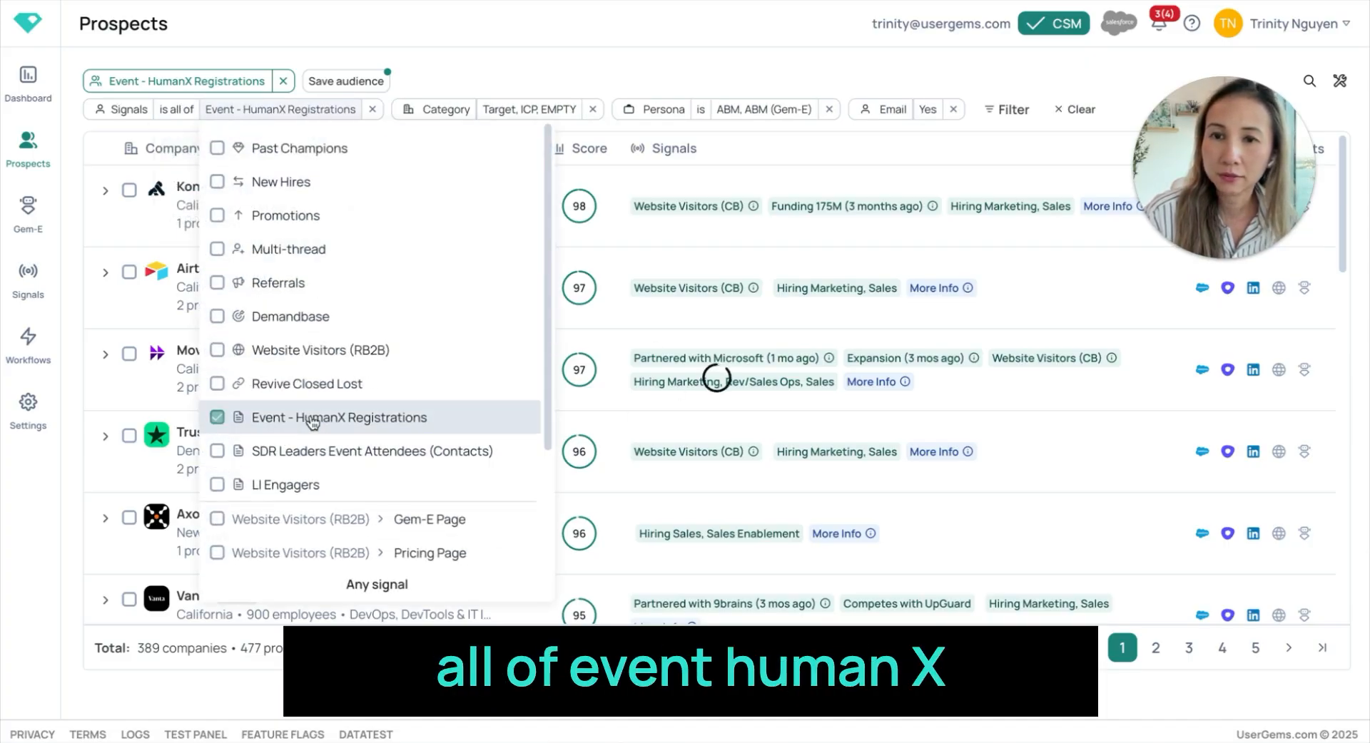
left_click(557, 48)
- Review the options chosen in the audience's Category, Persona and Email filters
left_click(529, 109)
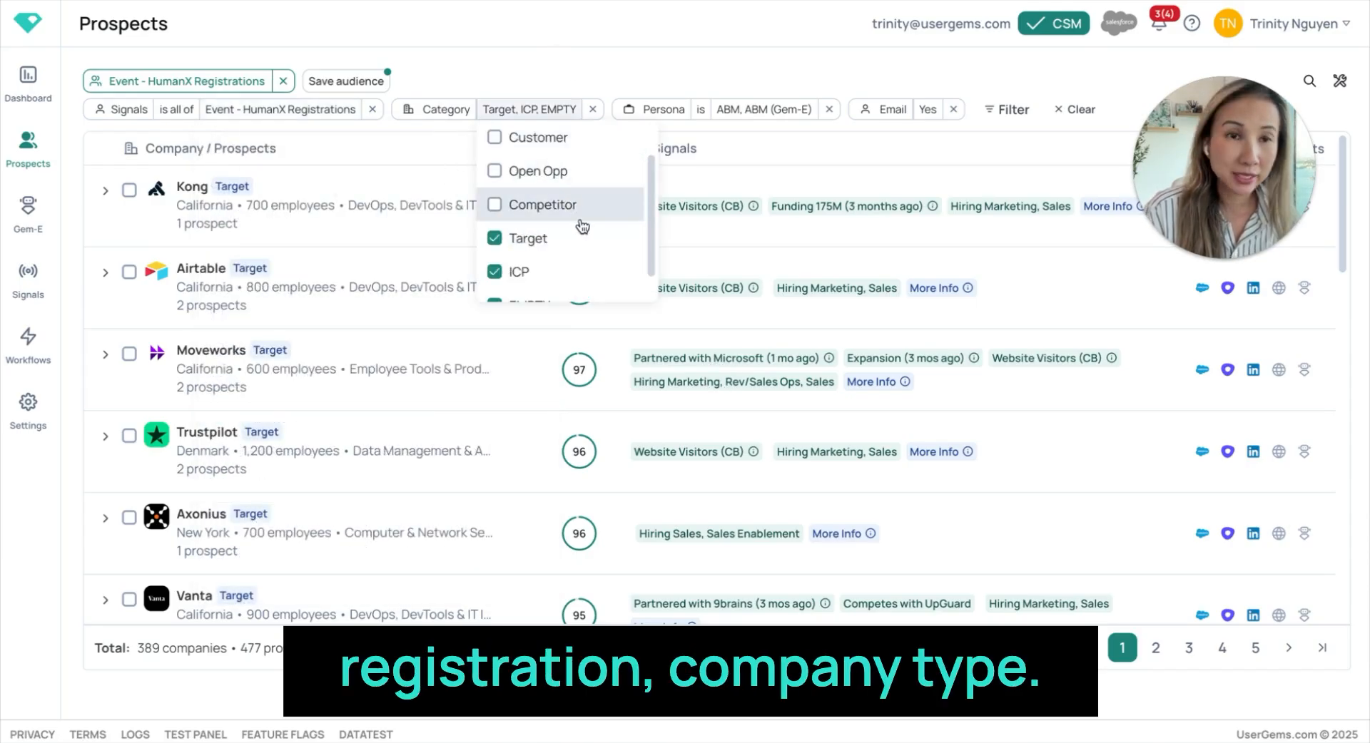
scroll(582, 203, "down", 1)
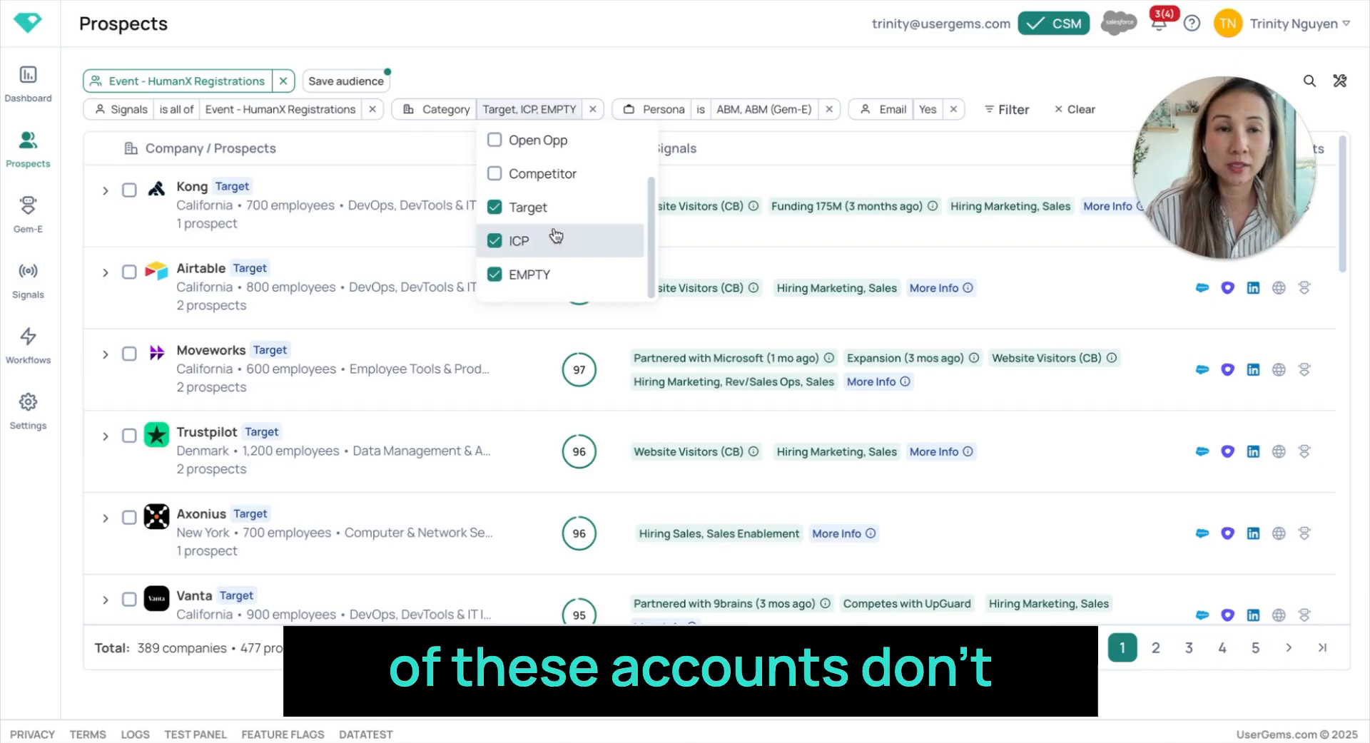
scroll(545, 306, "up", 1)
scroll(560, 256, "up", 3)
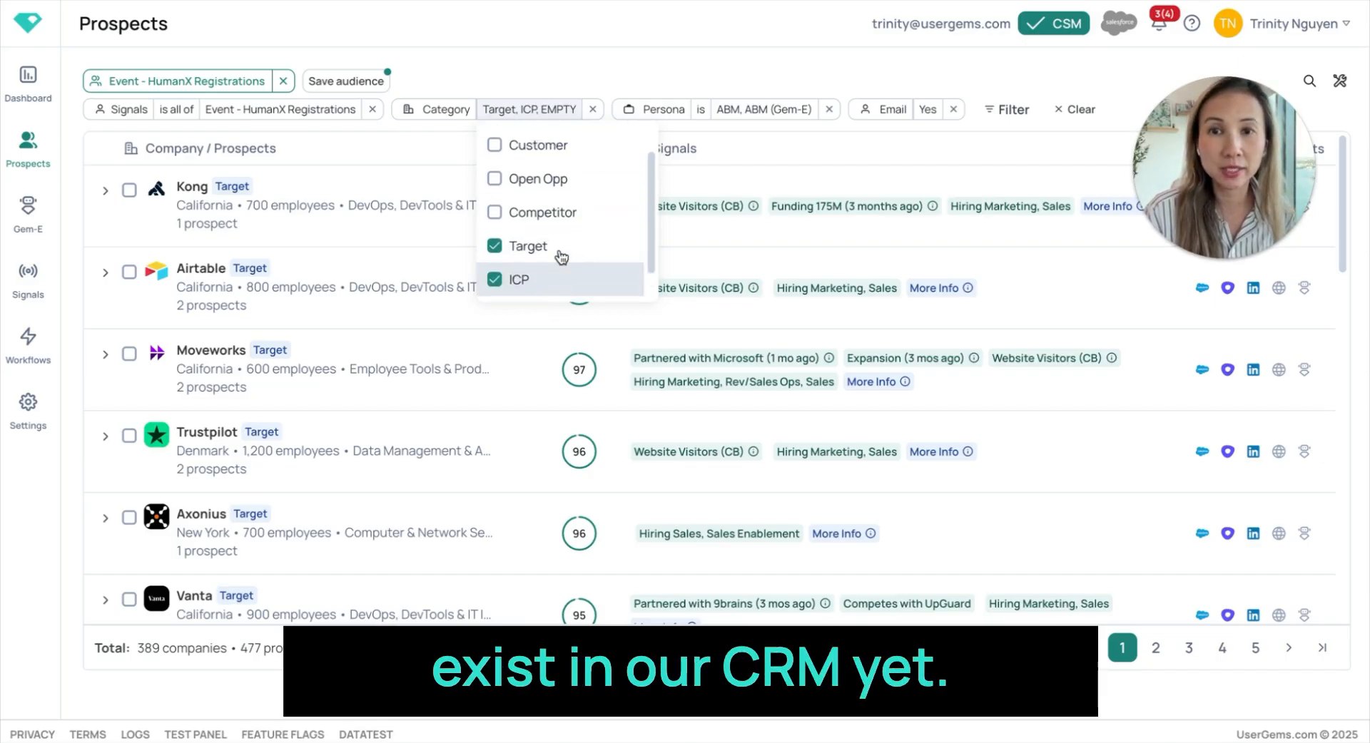
left_click(757, 111)
scroll(760, 173, "up", 1)
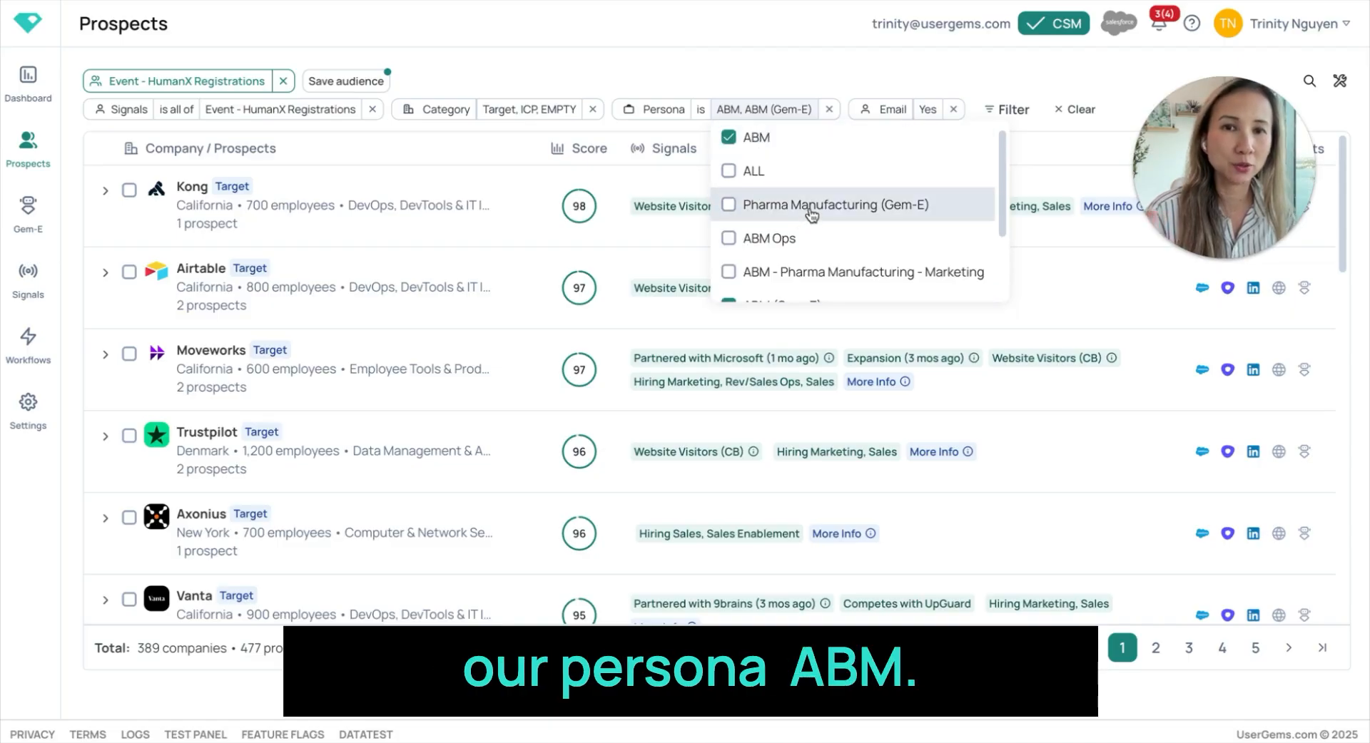
left_click(759, 53)
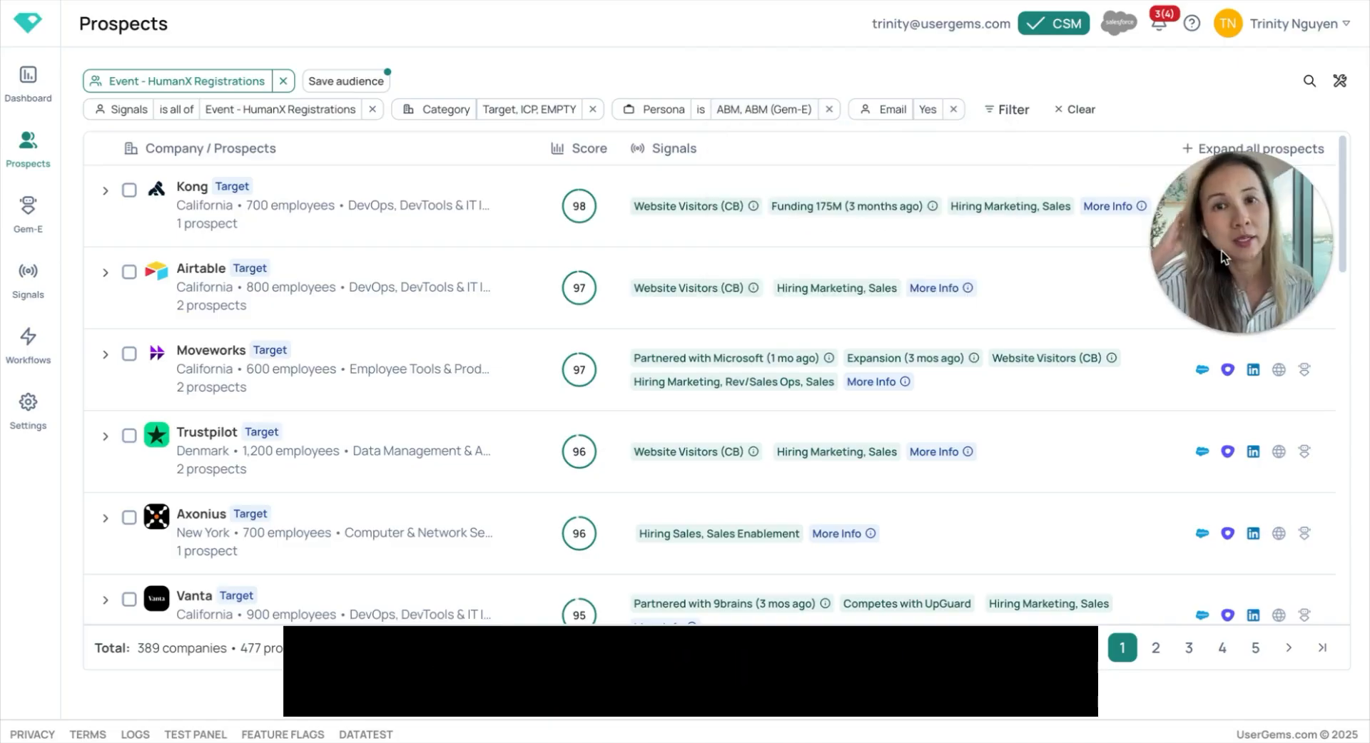
left_click(923, 111)
left_click(885, 63)
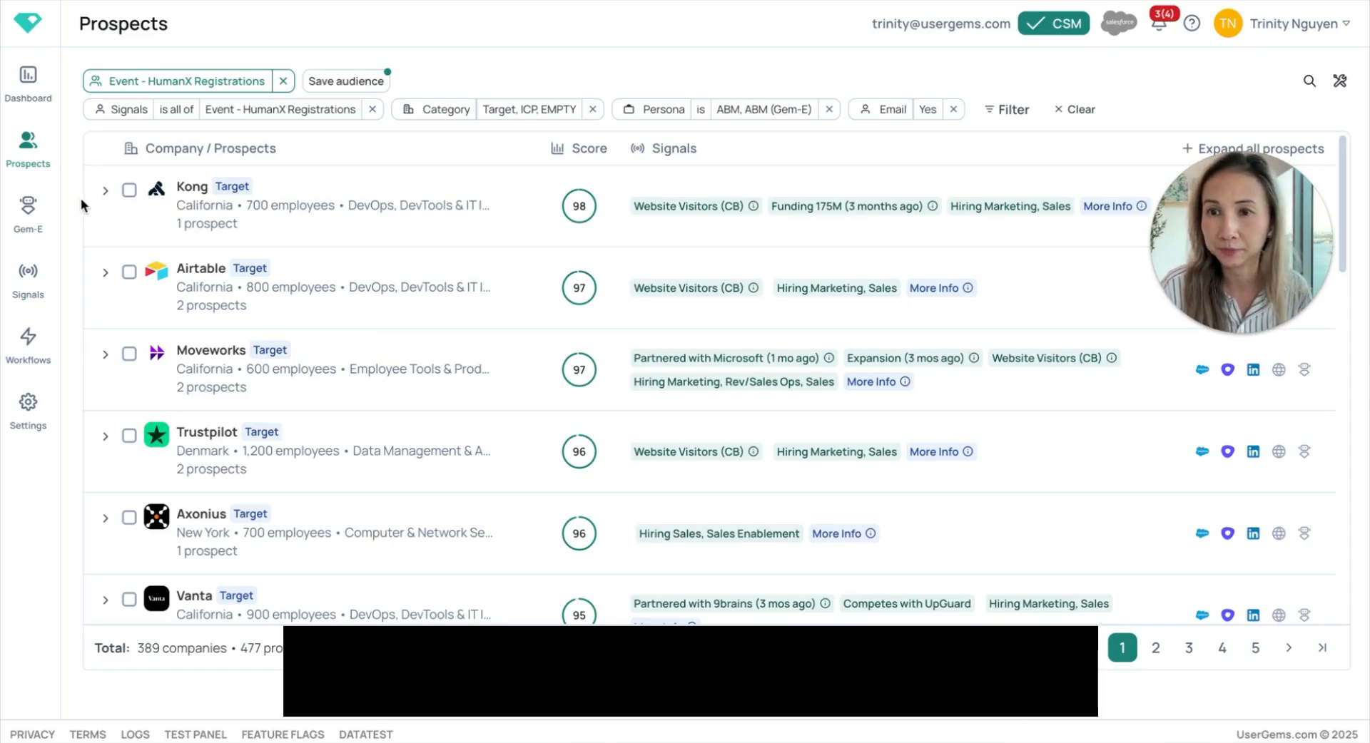
- Expand Vanta's prospects and examine the list's company signals and score breakdowns
scroll(101, 443, "down", 2)
left_click(102, 444)
scroll(104, 447, "down", 3)
scroll(102, 444, "down", 2)
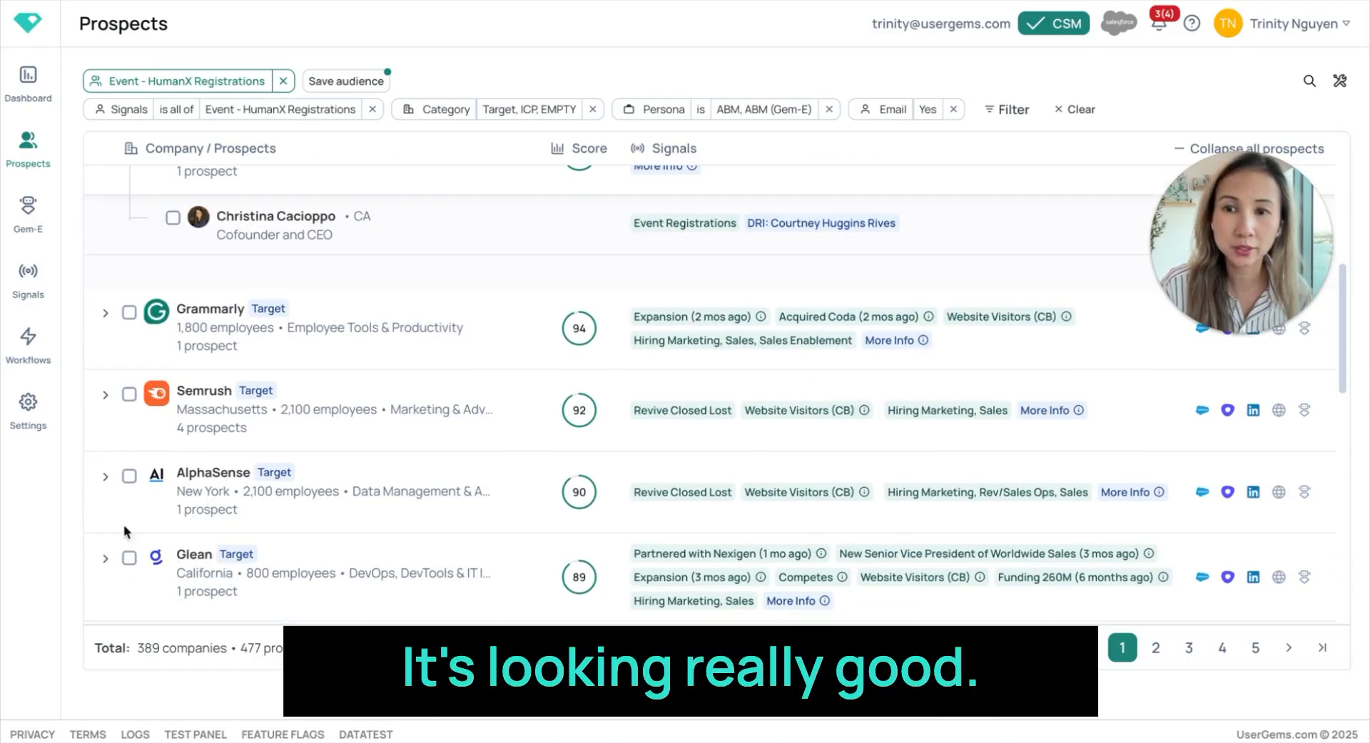
mouse_move(565, 194)
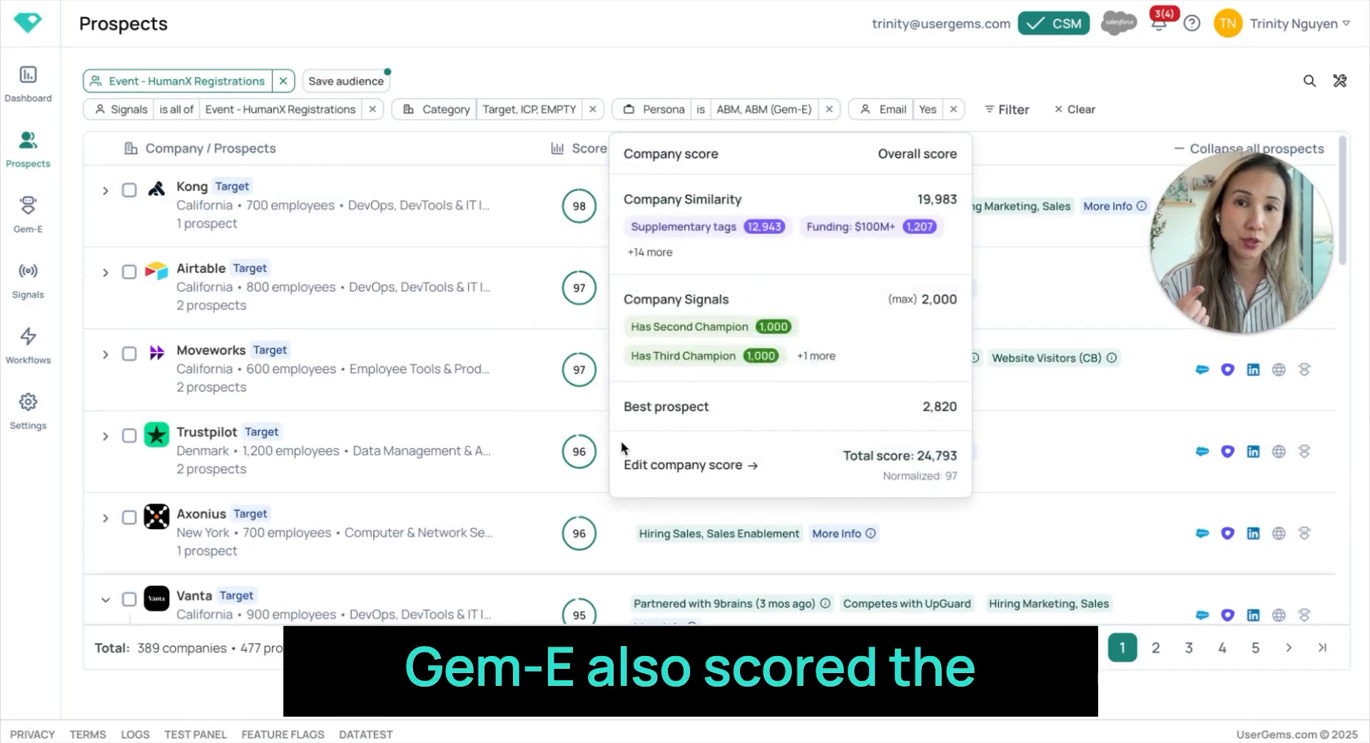
mouse_move(595, 610)
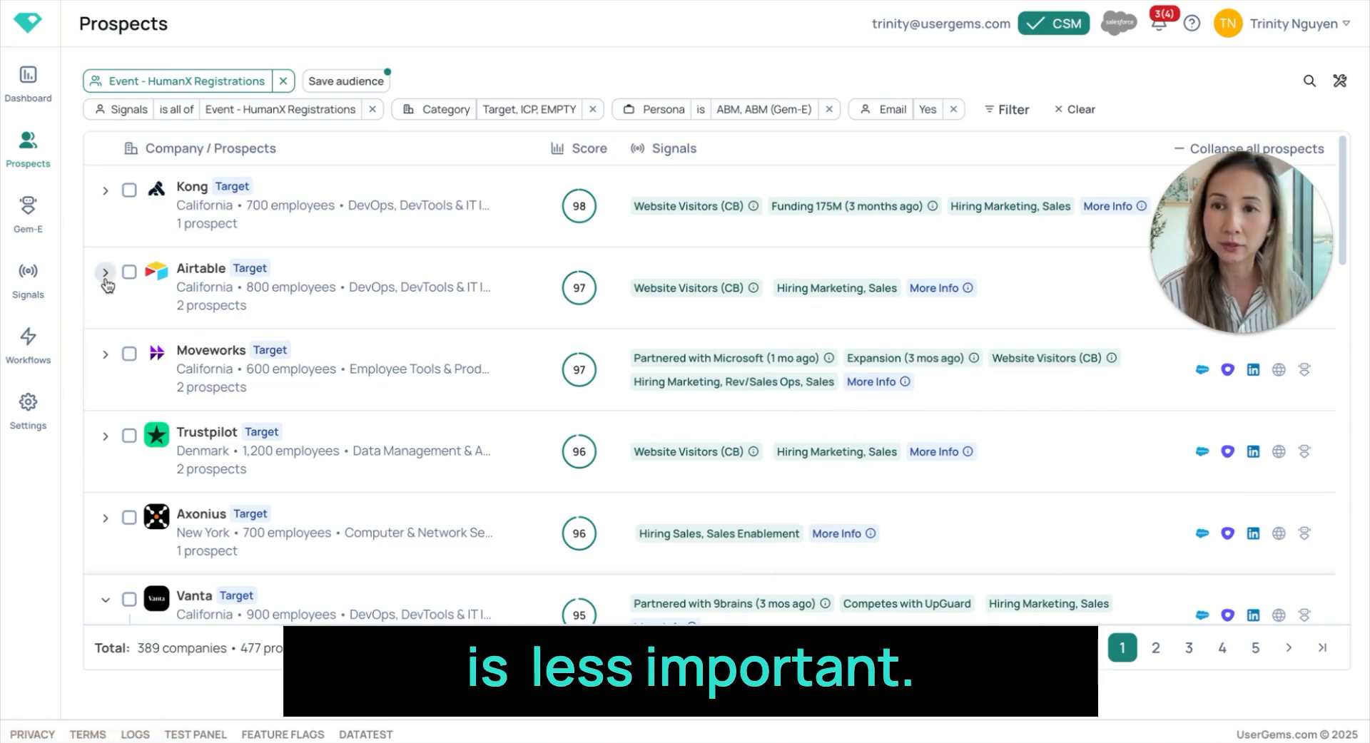
- Expand Moveworks to examine the signals of its individual contacts
left_click(105, 354)
scroll(776, 541, "down", 1)
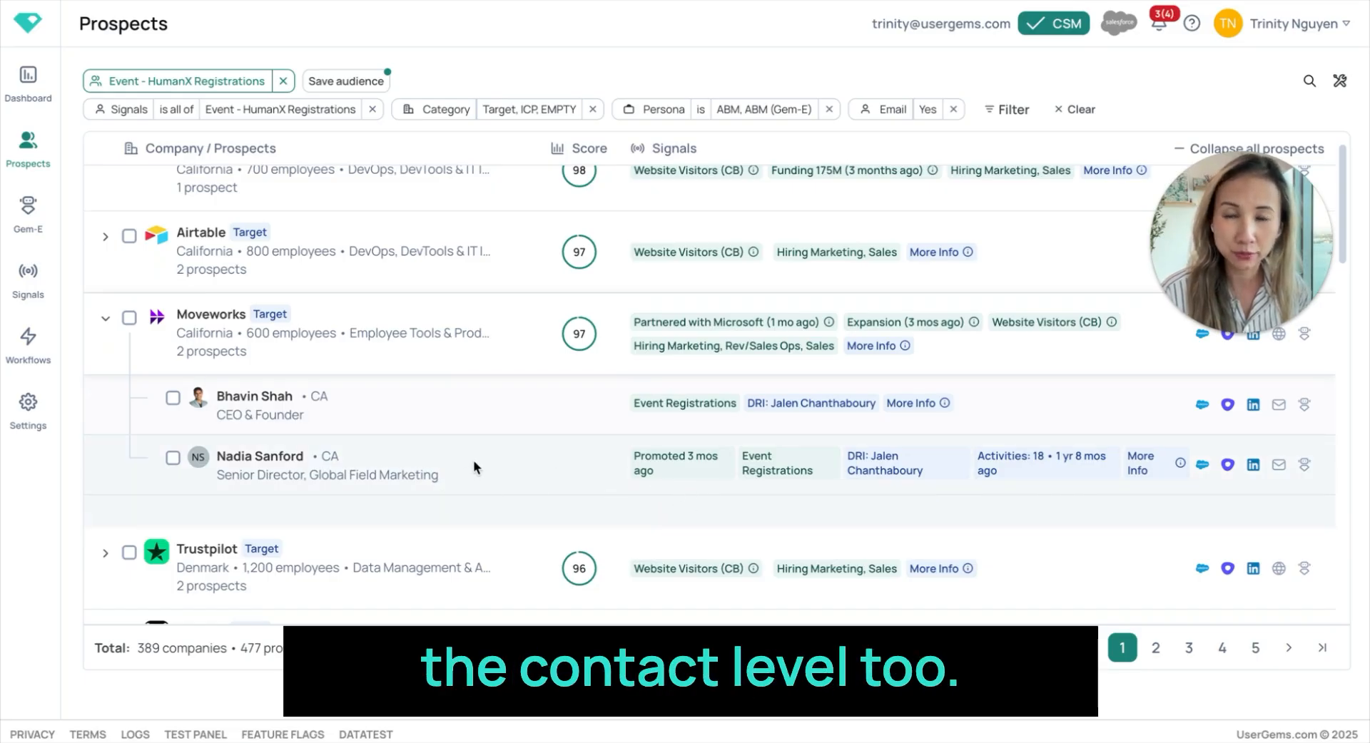
scroll(474, 467, "up", 1)
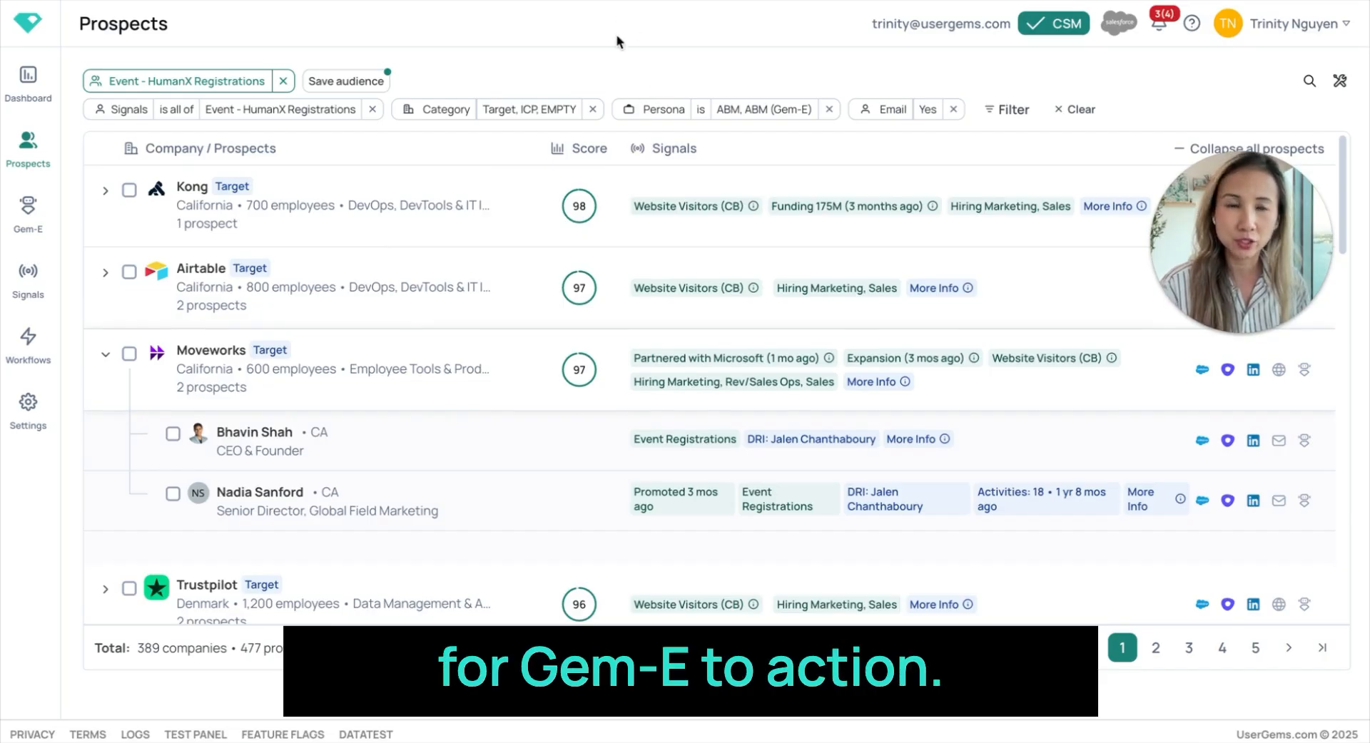
- Start creating a new custom workflow
left_click(28, 344)
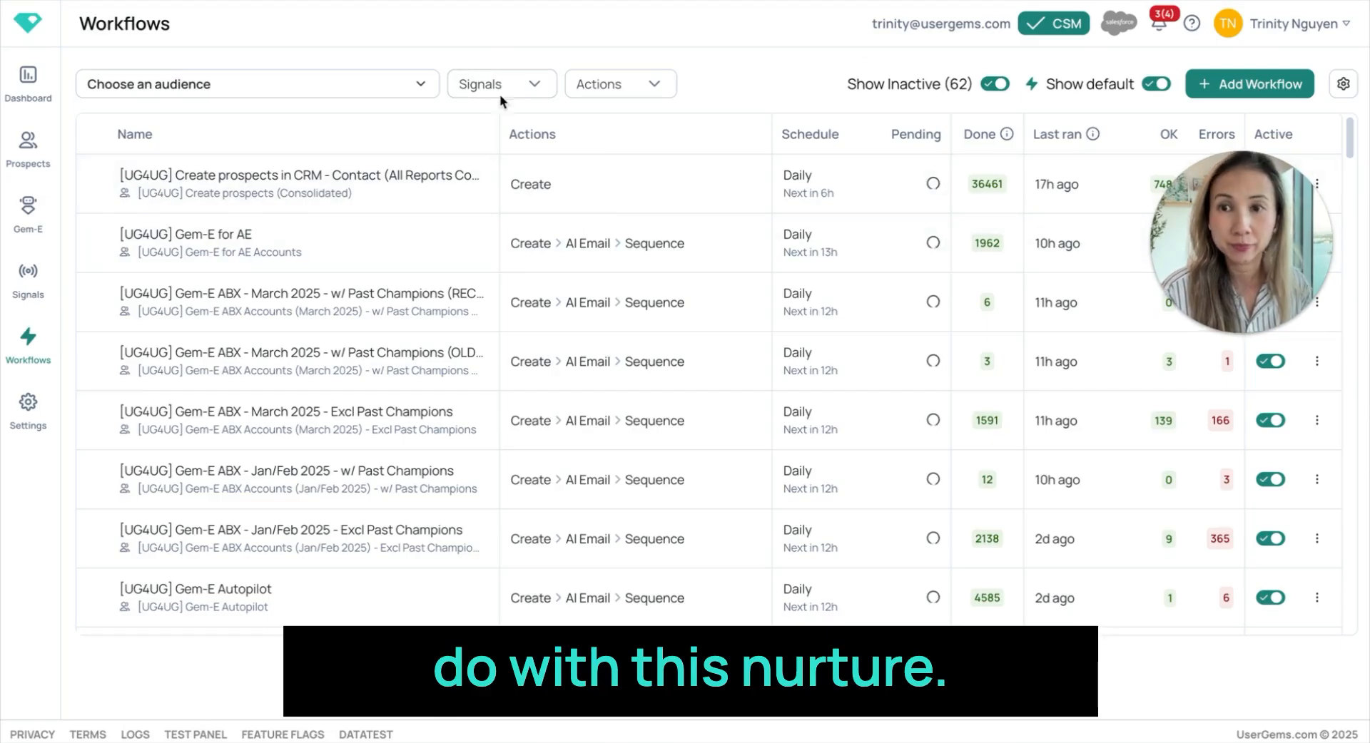
left_click(1254, 86)
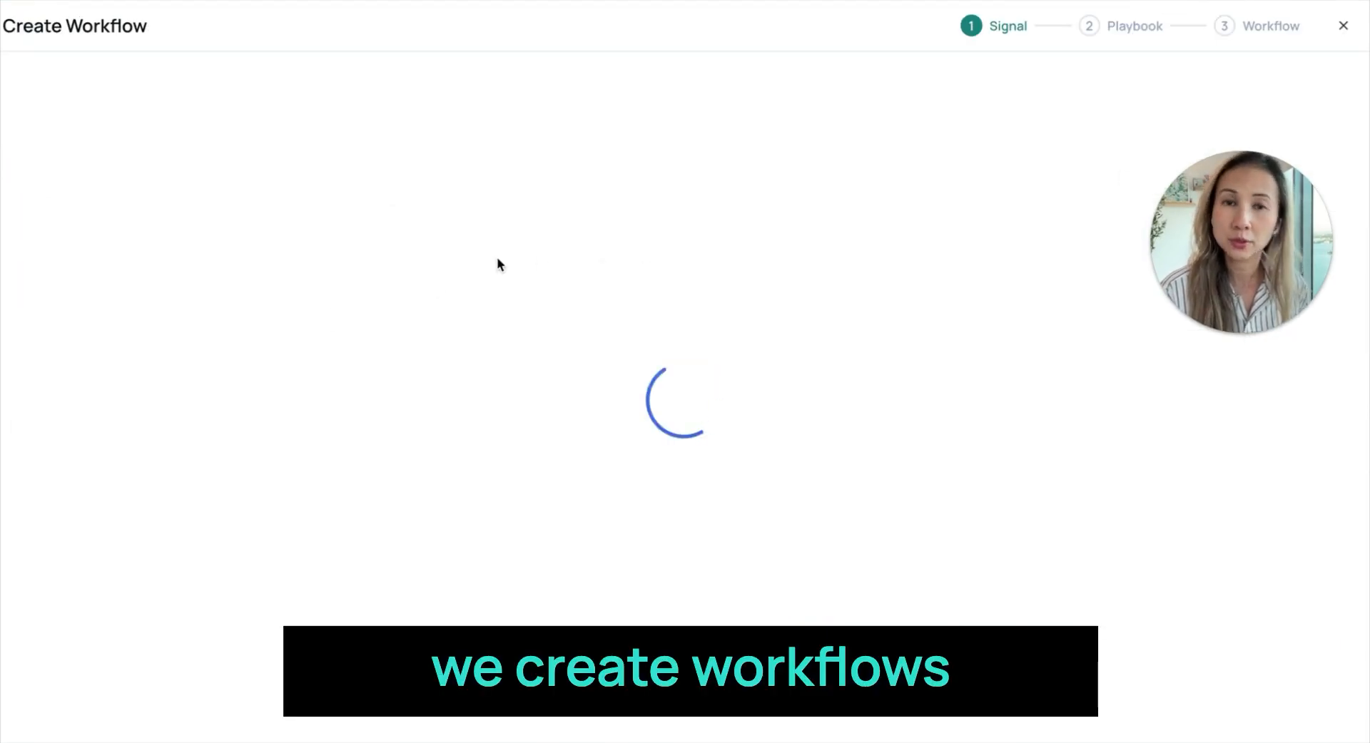
scroll(842, 485, "down", 10)
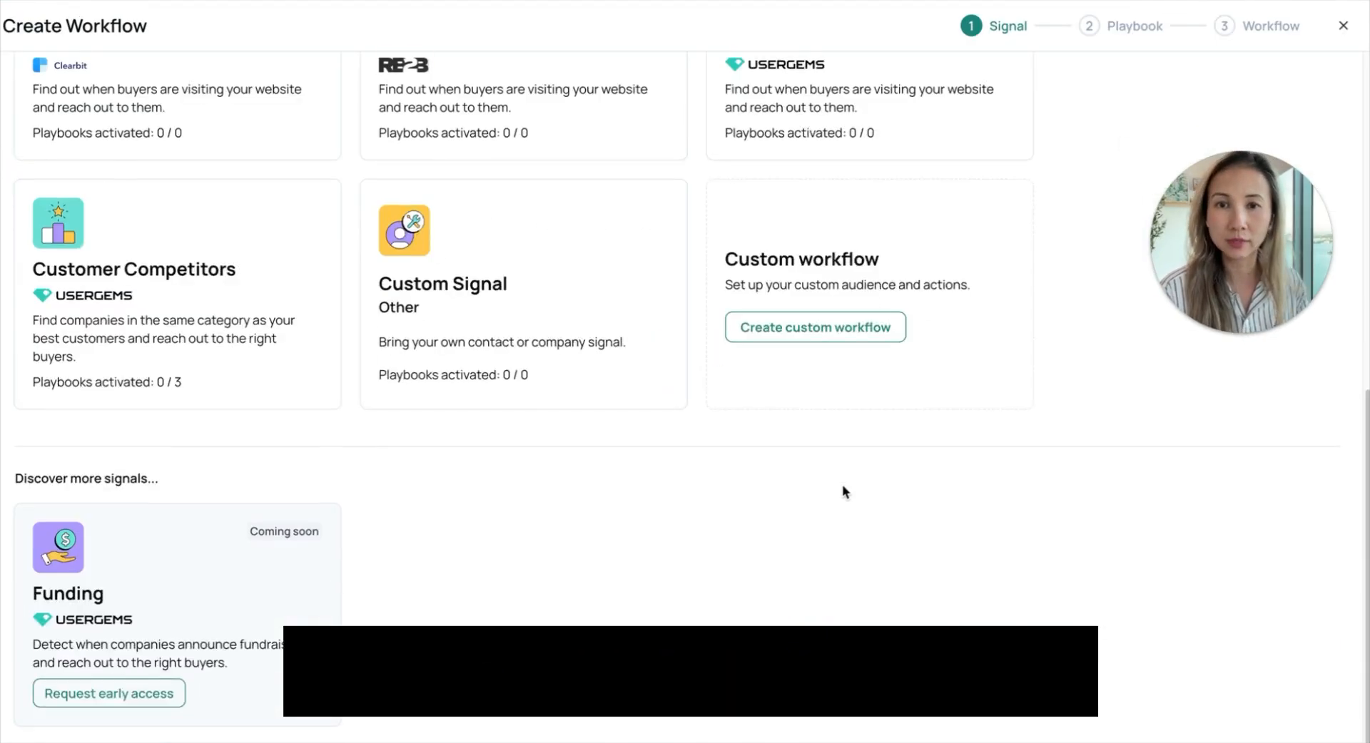
left_click(452, 272)
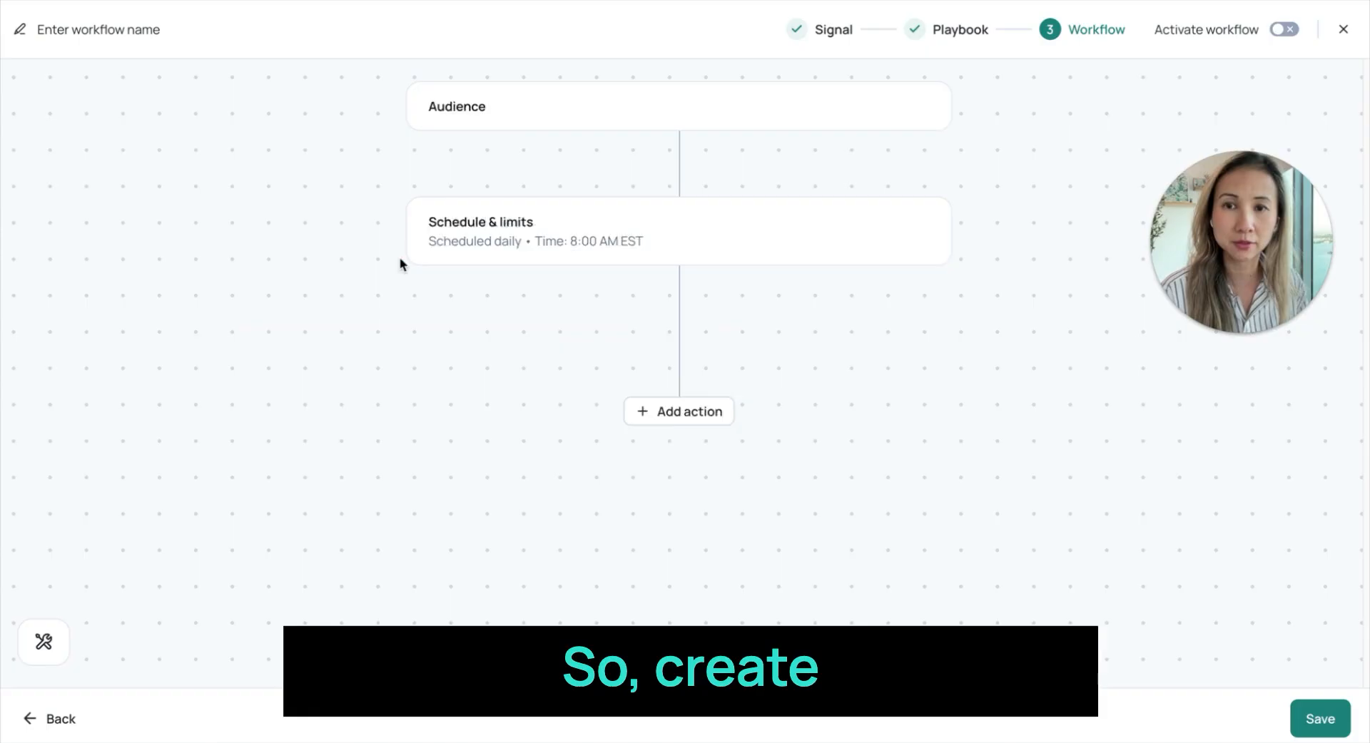
- Set the workflow's audience to Event - HumanX Registrations, then open the schedule and limits settings
left_click(562, 87)
left_click(758, 240)
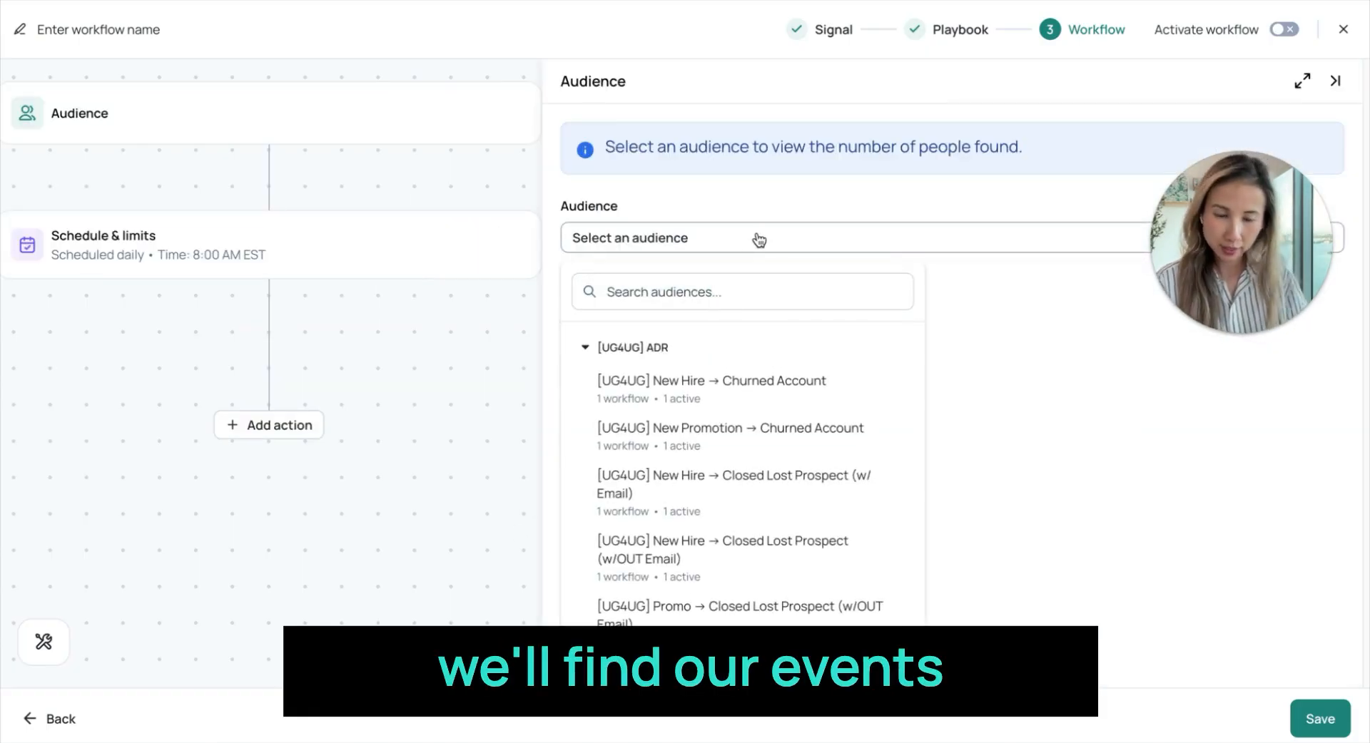
left_click(773, 292)
type("human")
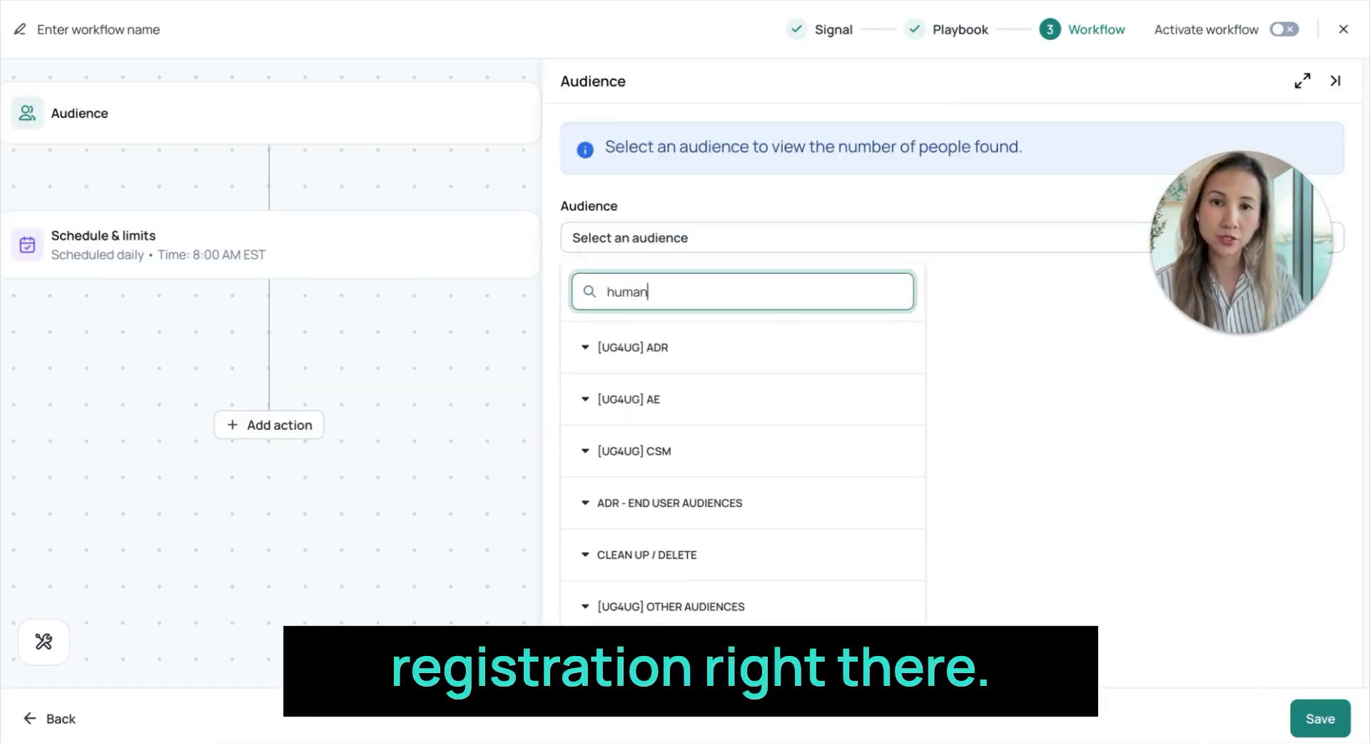
type("x")
scroll(801, 367, "down", 5)
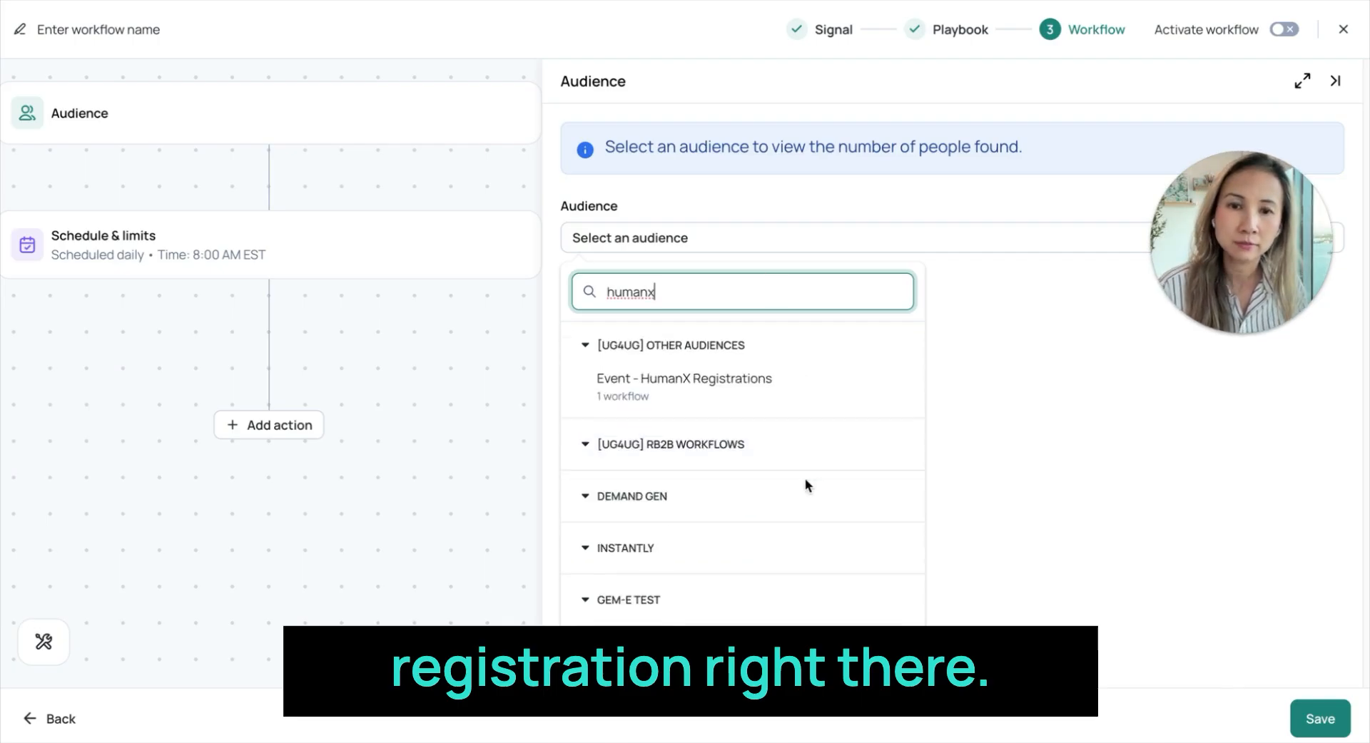
left_click(728, 388)
left_click(331, 269)
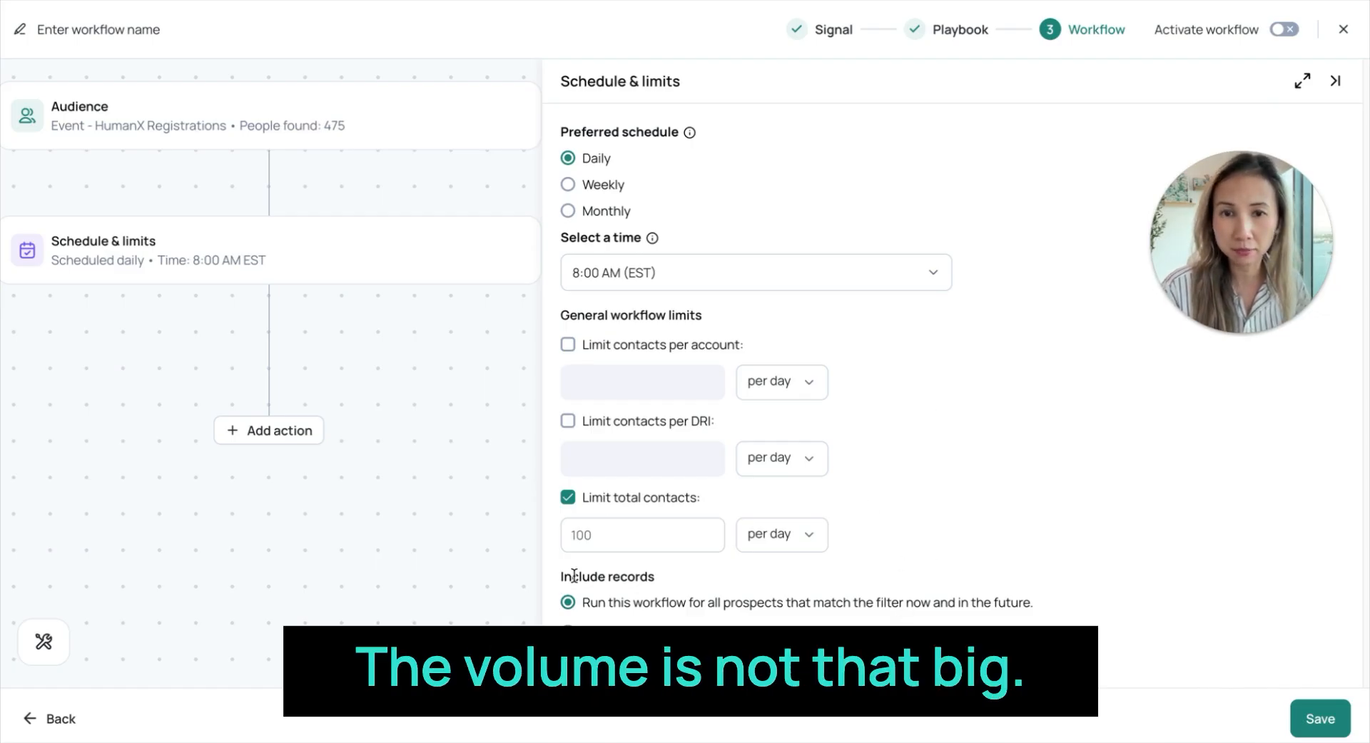
- Add an Activate Gem-E action to the workflow and set it to use custom actions
left_click(268, 430)
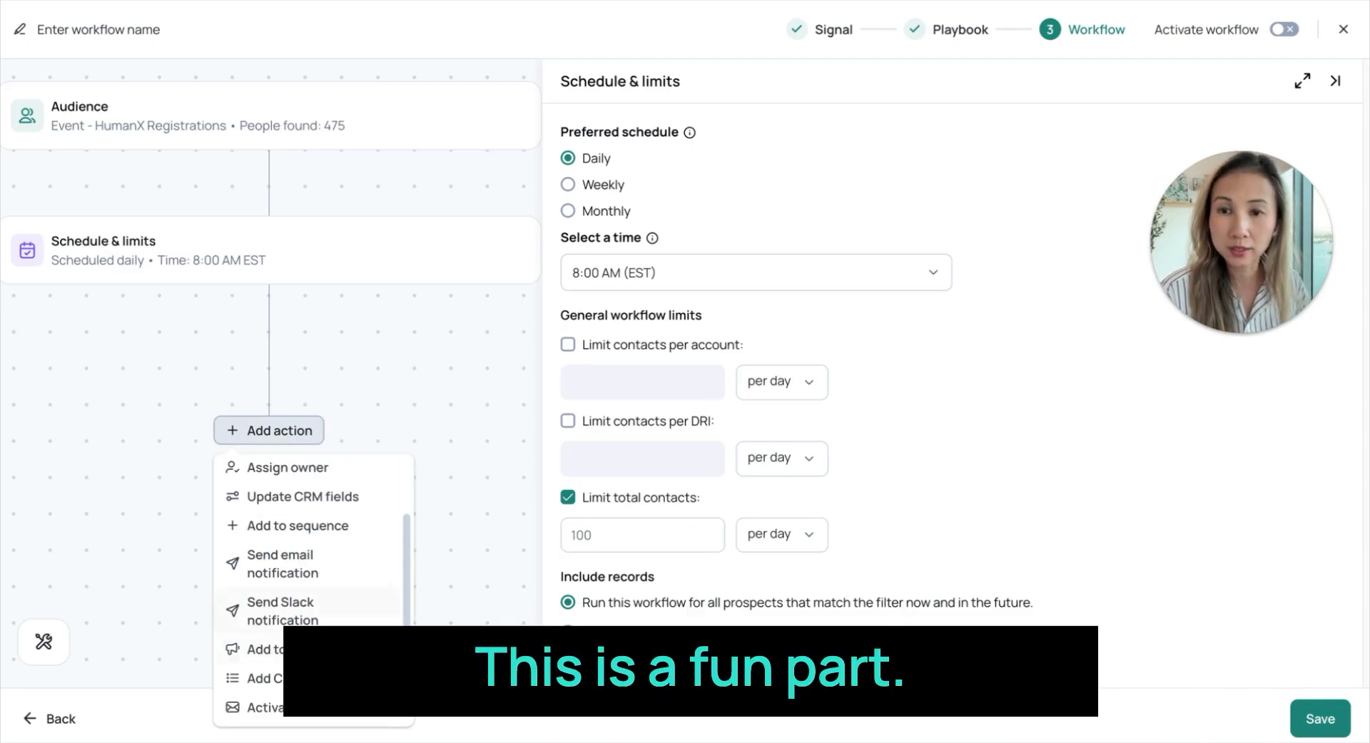
left_click(300, 708)
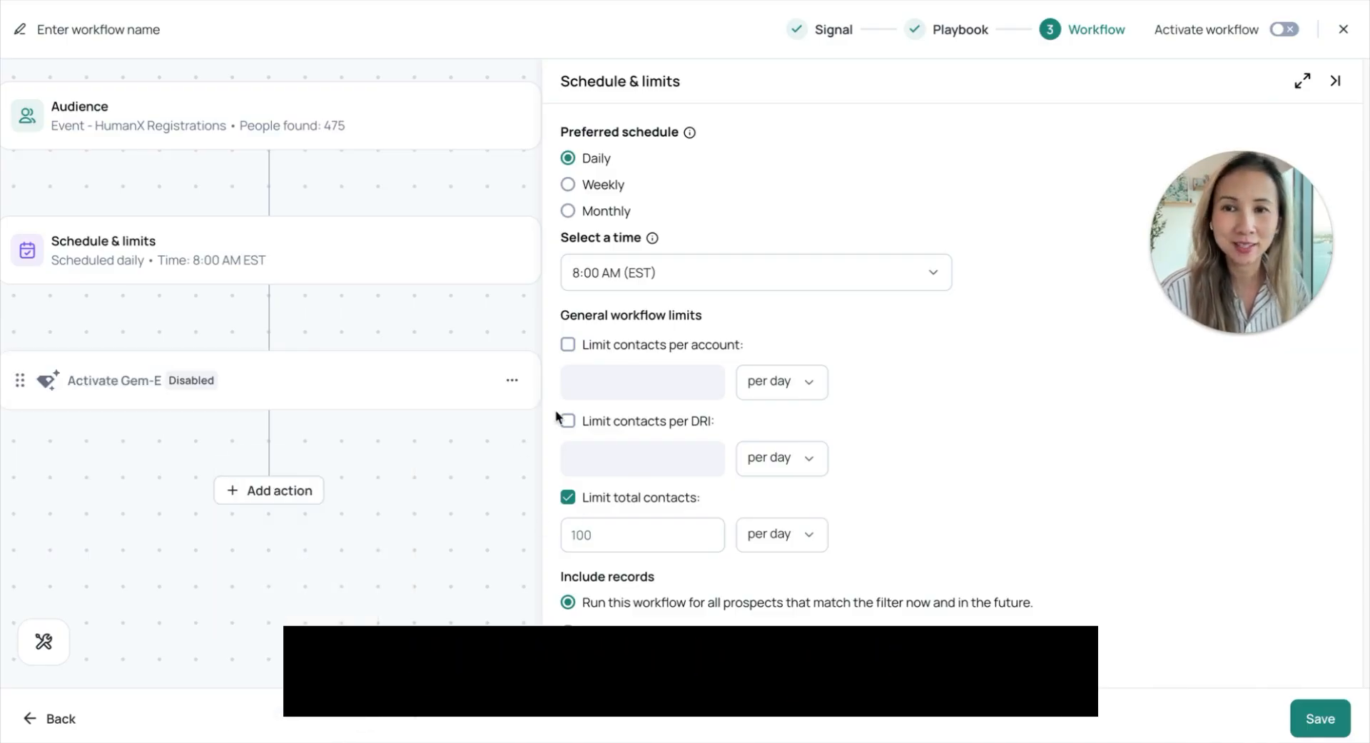
left_click(315, 383)
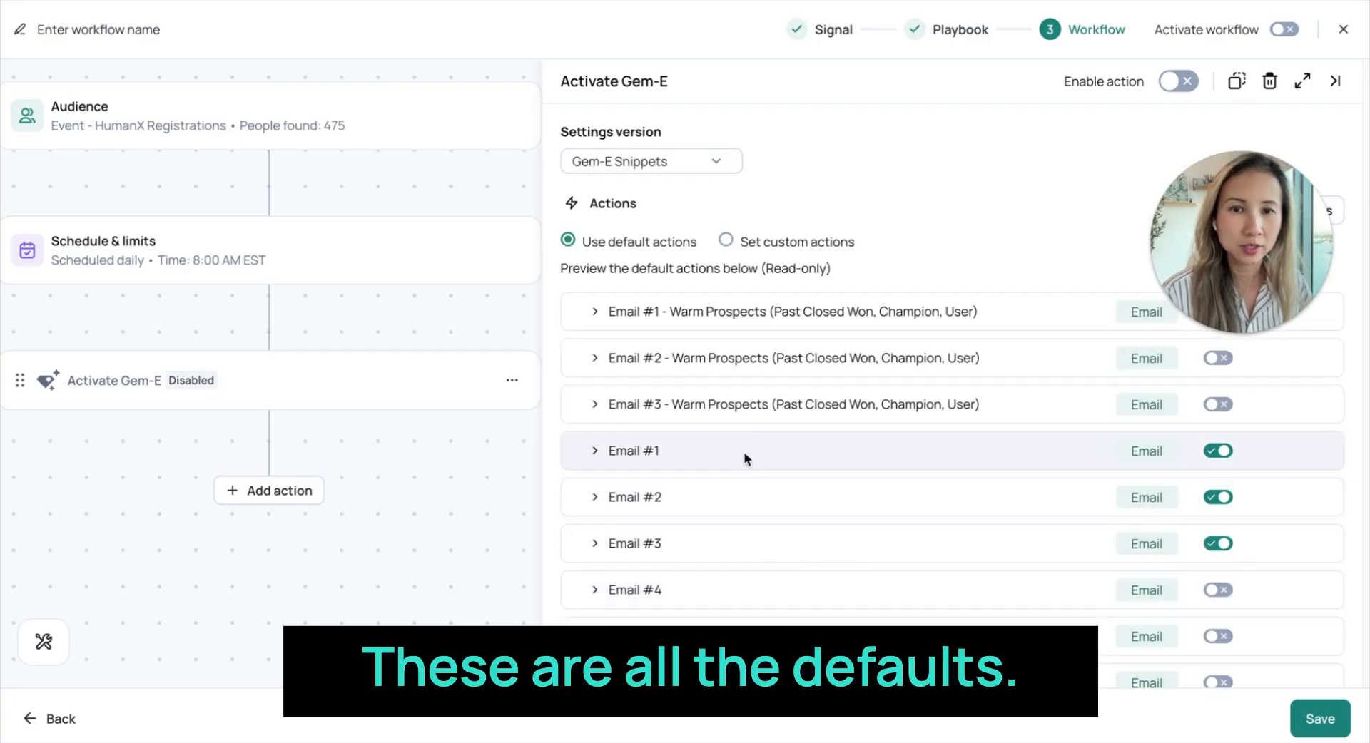
left_click(730, 243)
- Add a custom email named Pre-event nurture to the end of the Gem-E actions list
scroll(906, 540, "down", 8)
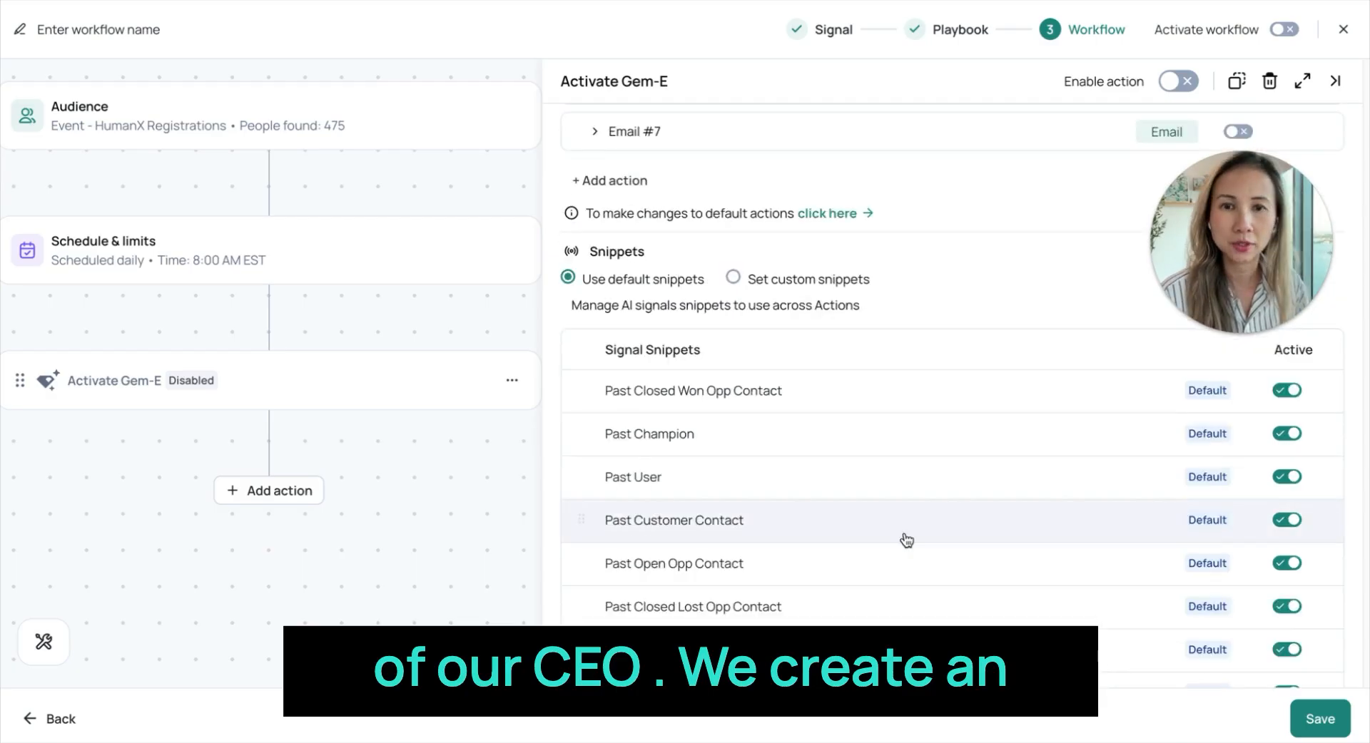
scroll(903, 535, "up", 5)
left_click(592, 485)
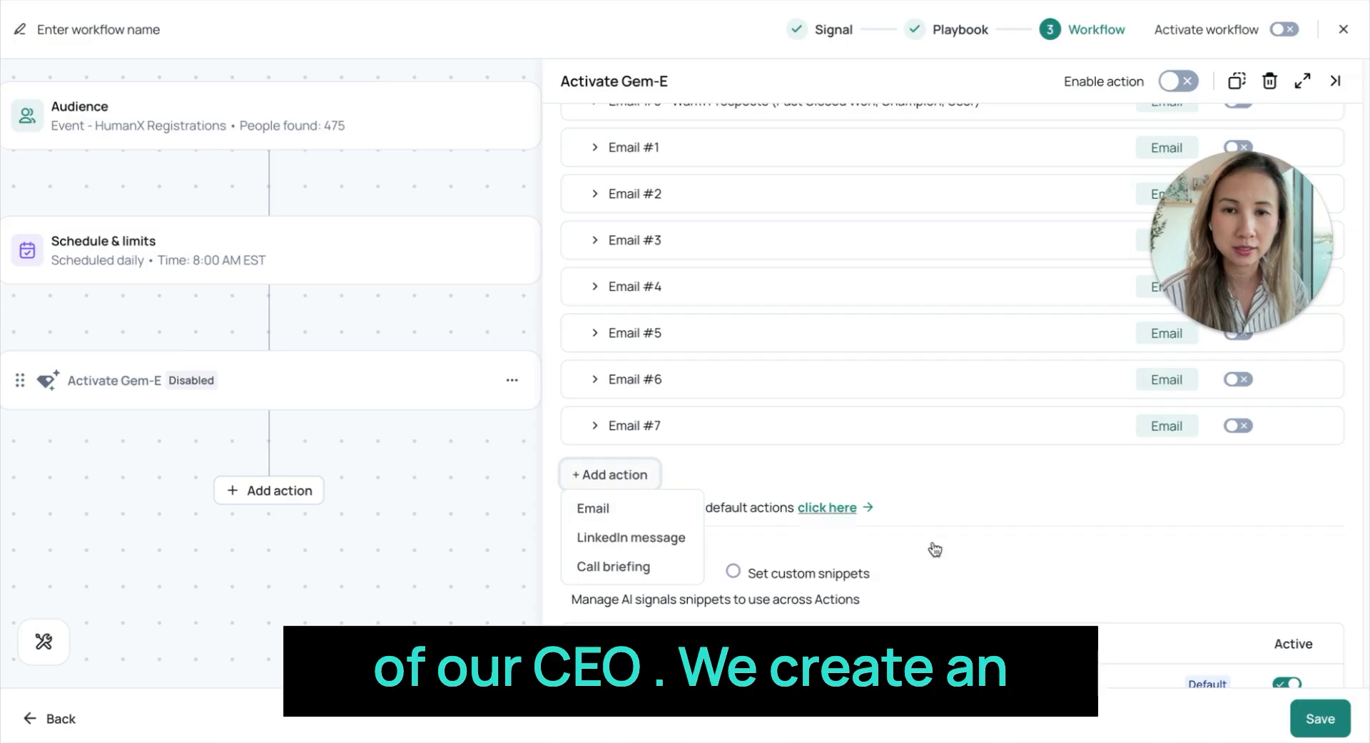
left_click(631, 511)
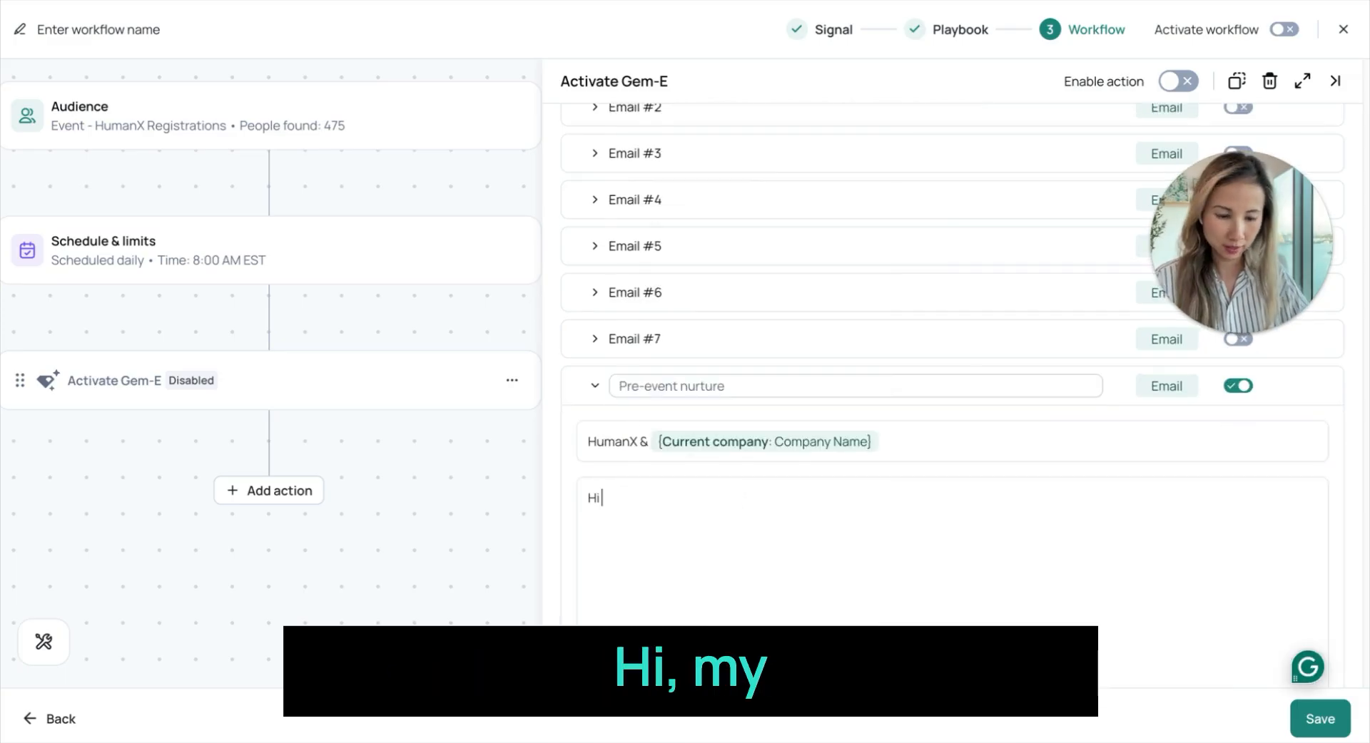
- Write the email greeting as "Hi" with the Person First Name variable and a comma, and begin the CEO's introduction on a new line
type("/fir")
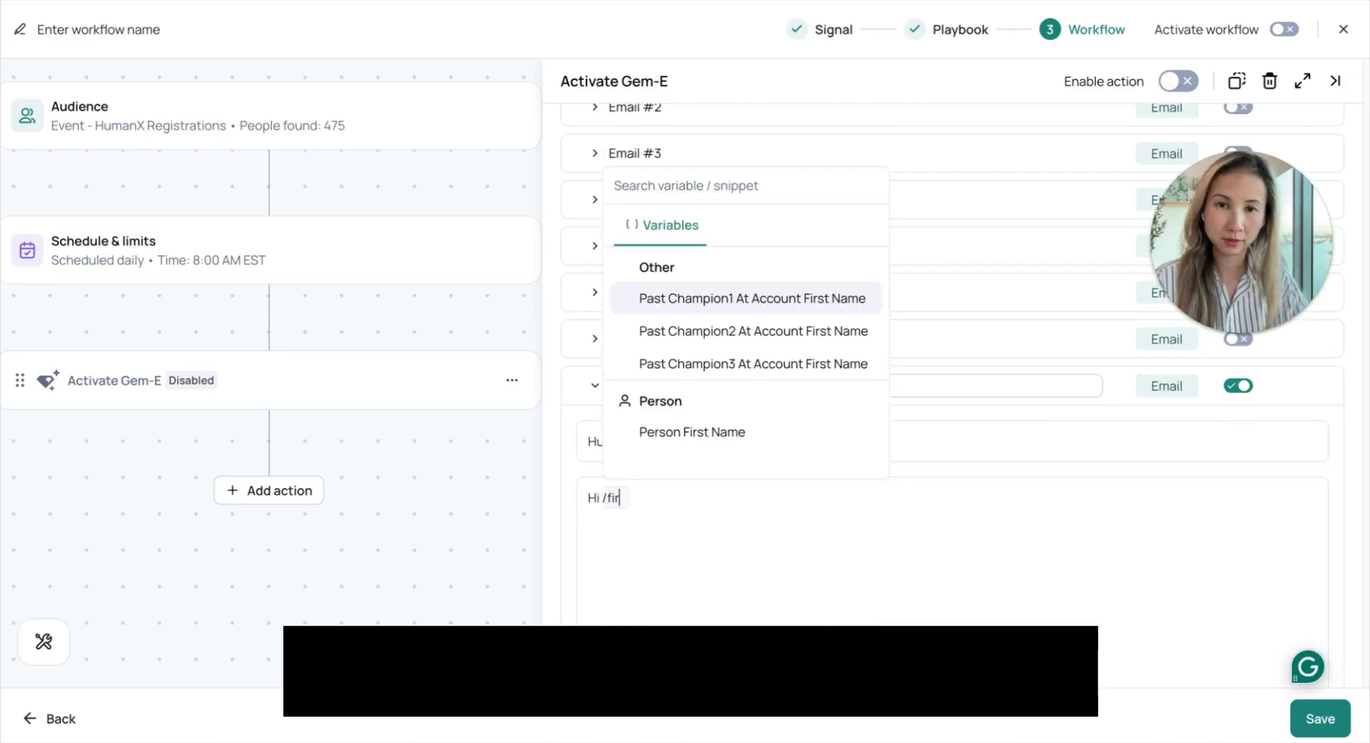
key("BackSpace")
key("BackSpace")
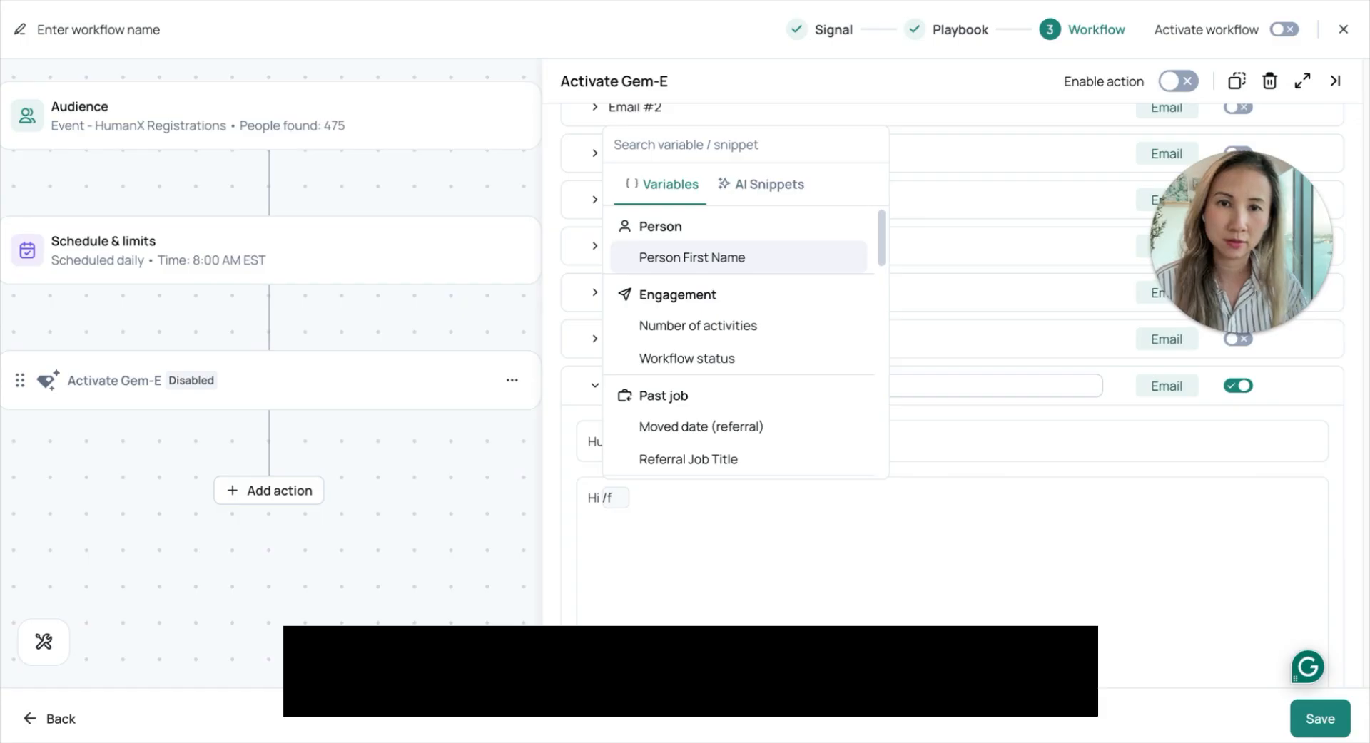
left_click(722, 258)
type(",")
key("Return")
type("I'm Chris")
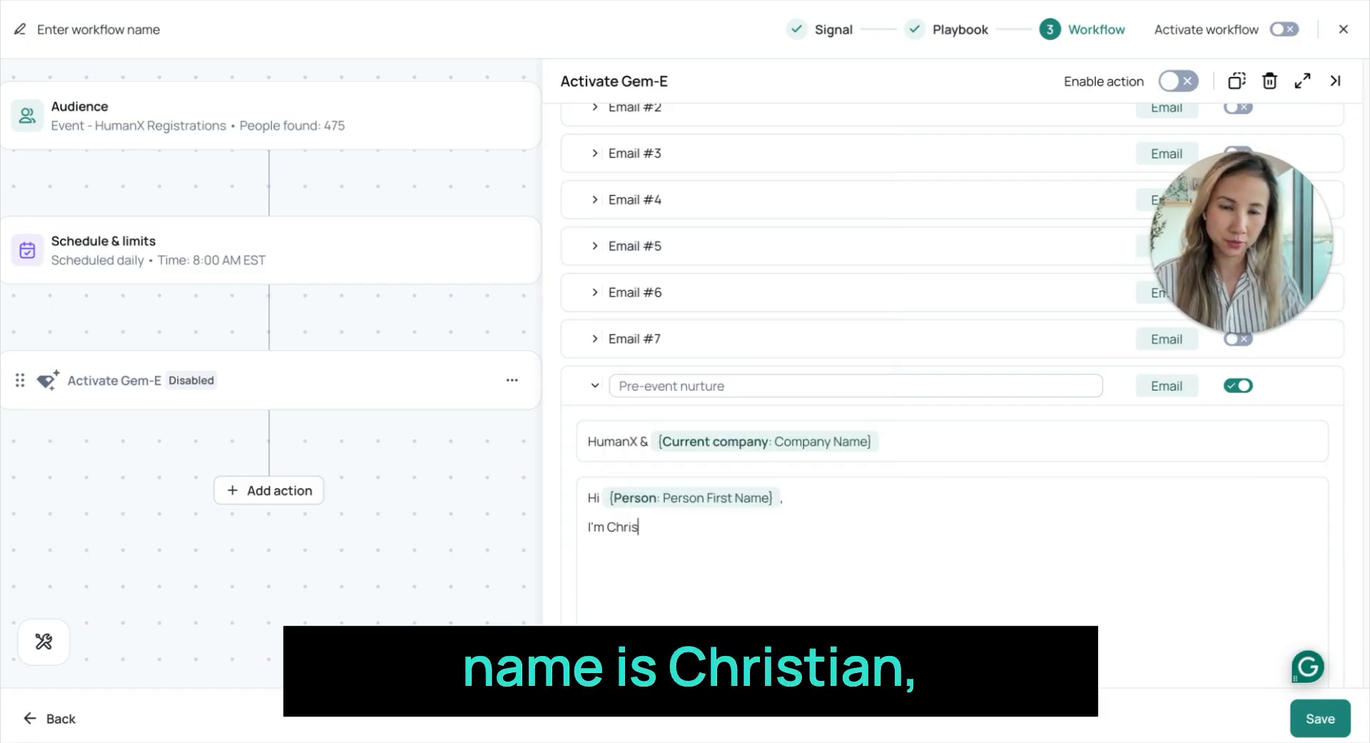
type("tian, C")
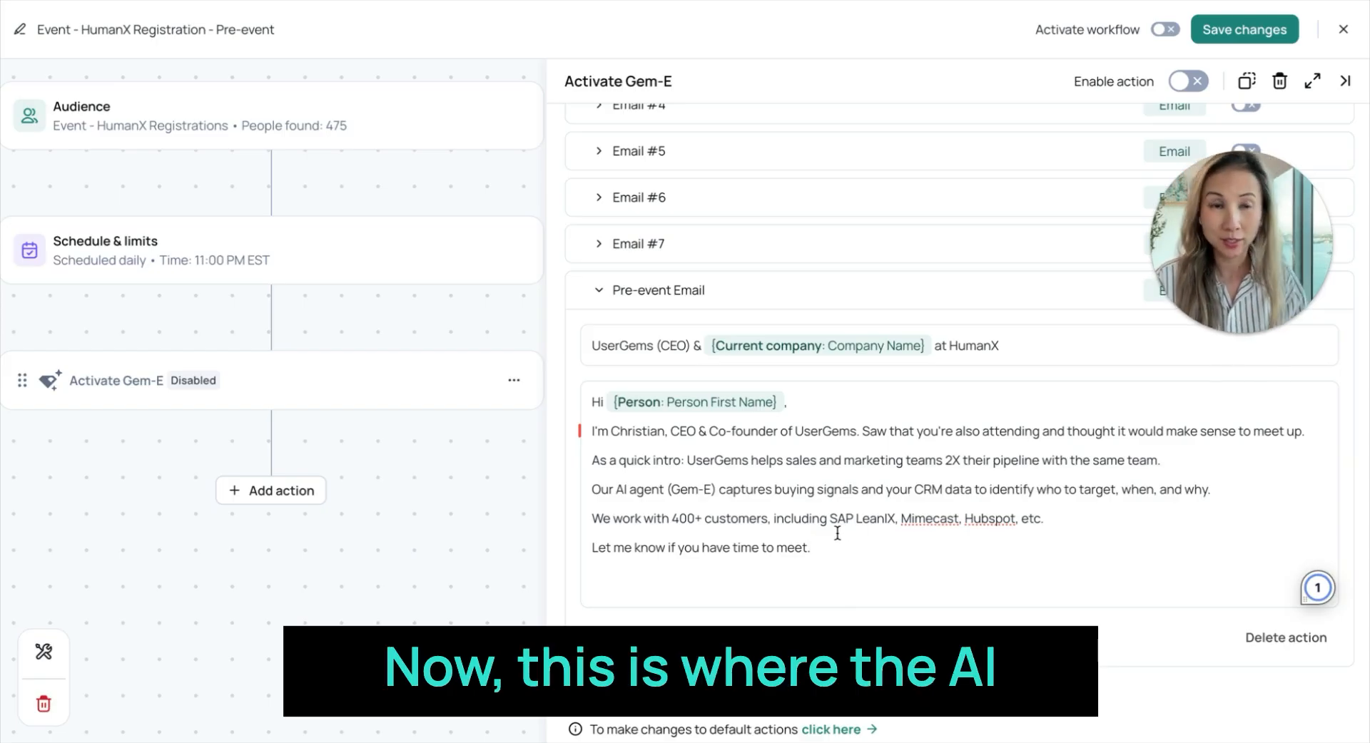
- Add a "PS." line with the Closer AI snippet below the pre-event email's closing sentence
key("Return")
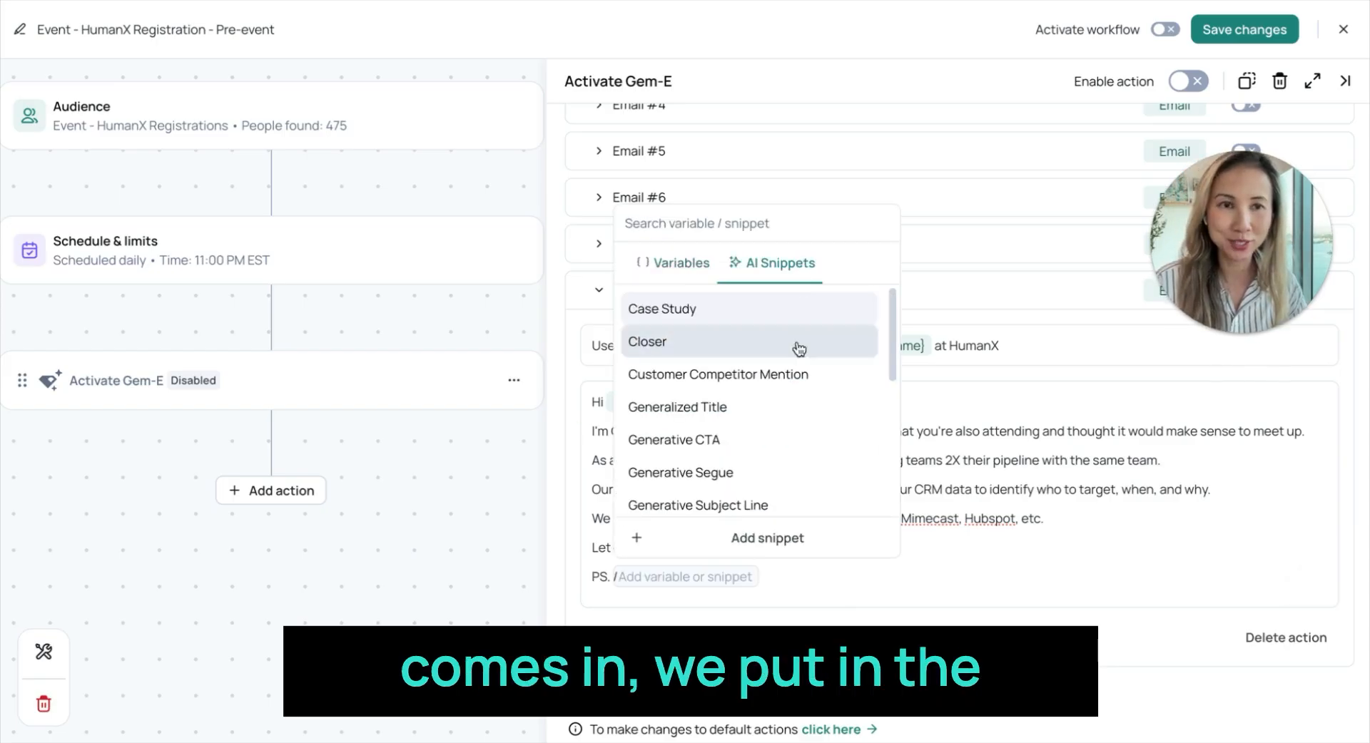
left_click(731, 343)
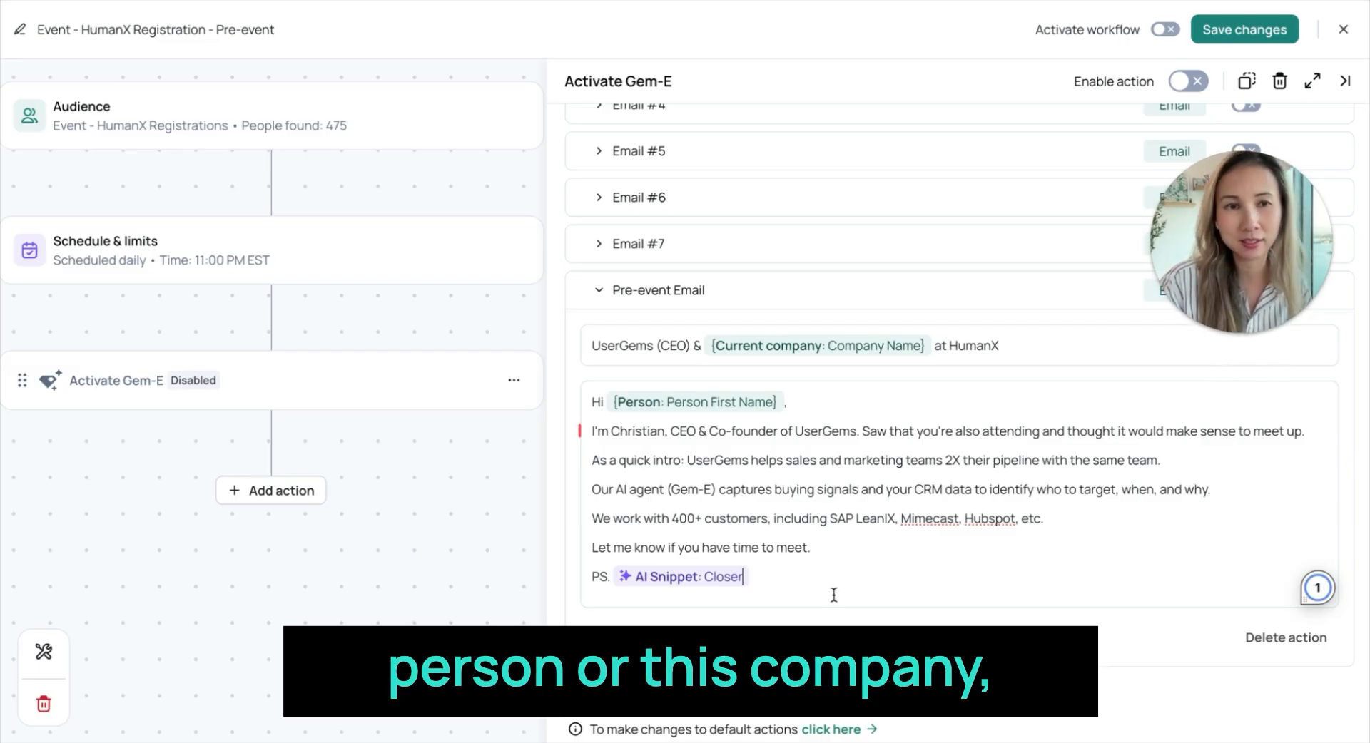
left_click_drag(597, 431, 833, 537)
left_click(833, 536)
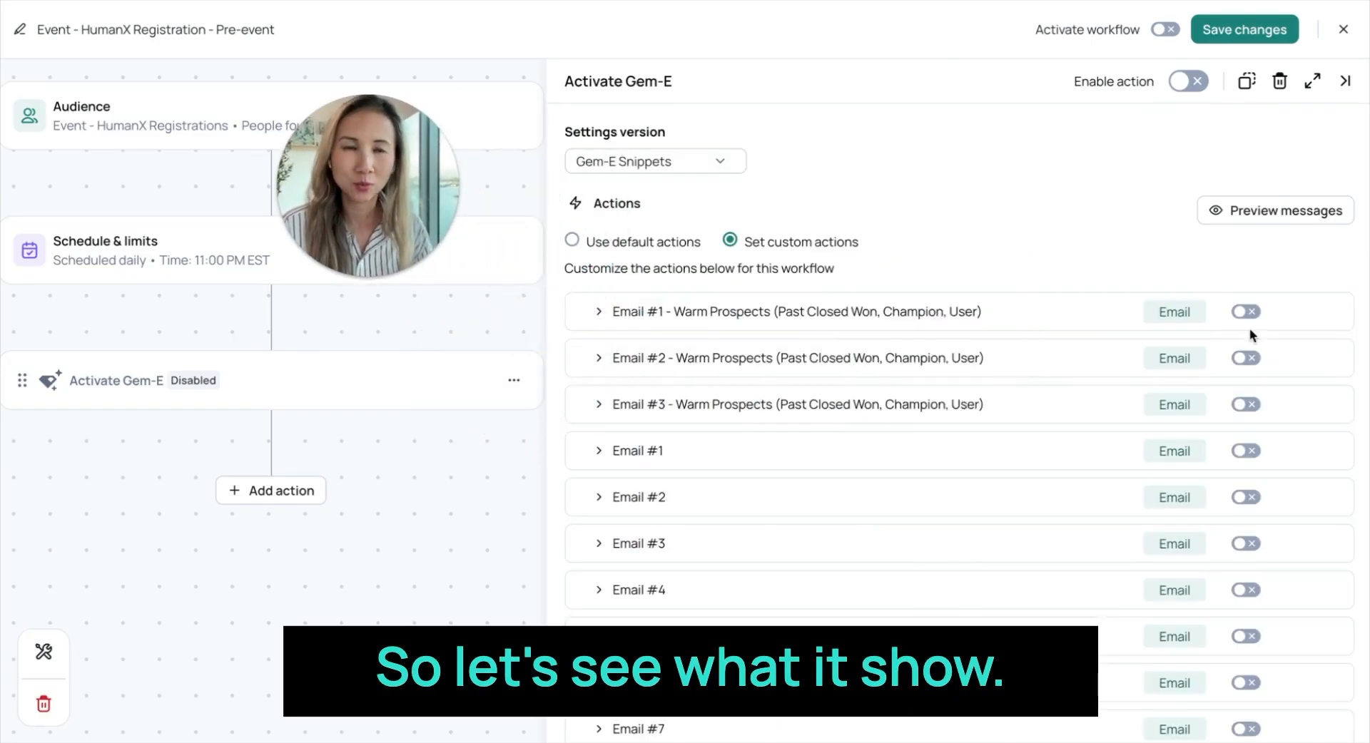
- Preview the Gem-E messages and examine the reasons to engage and drafted emails for the Airtable and Kong contacts
left_click(1321, 214)
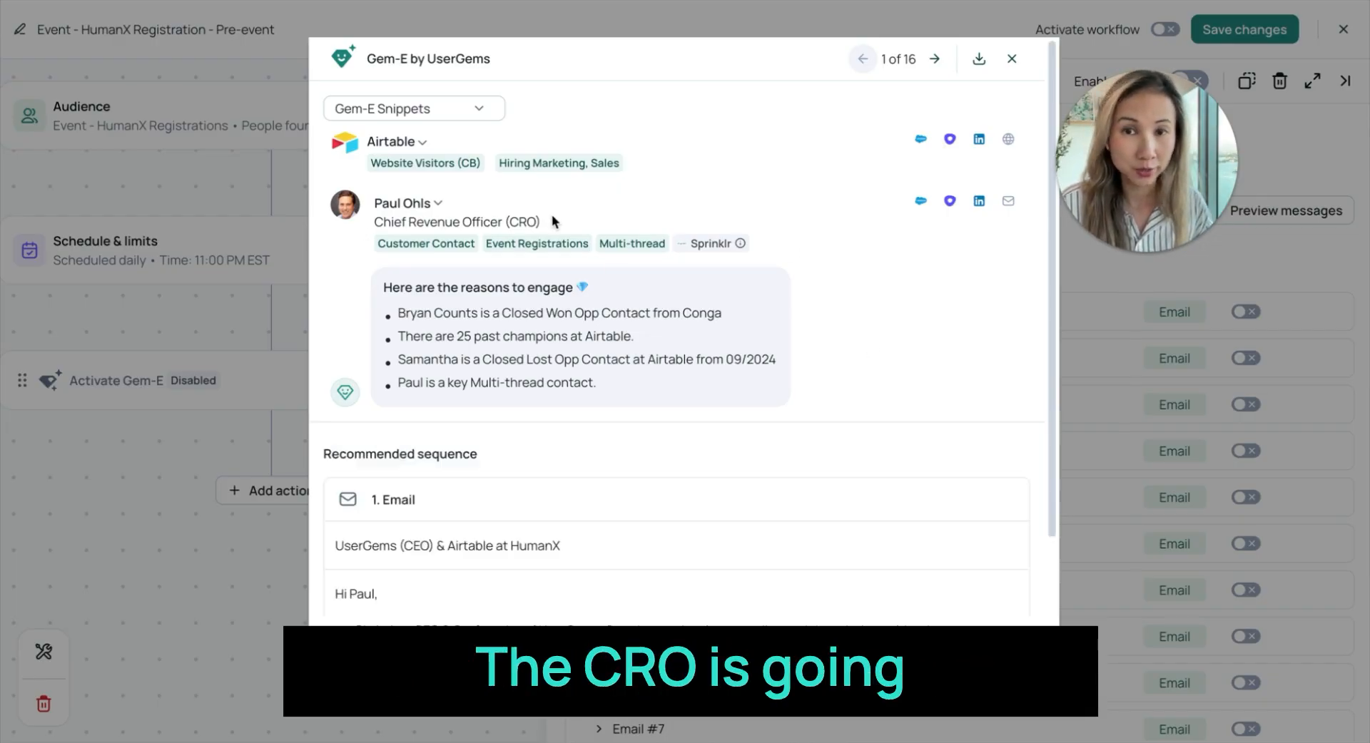
scroll(434, 255, "down", 2)
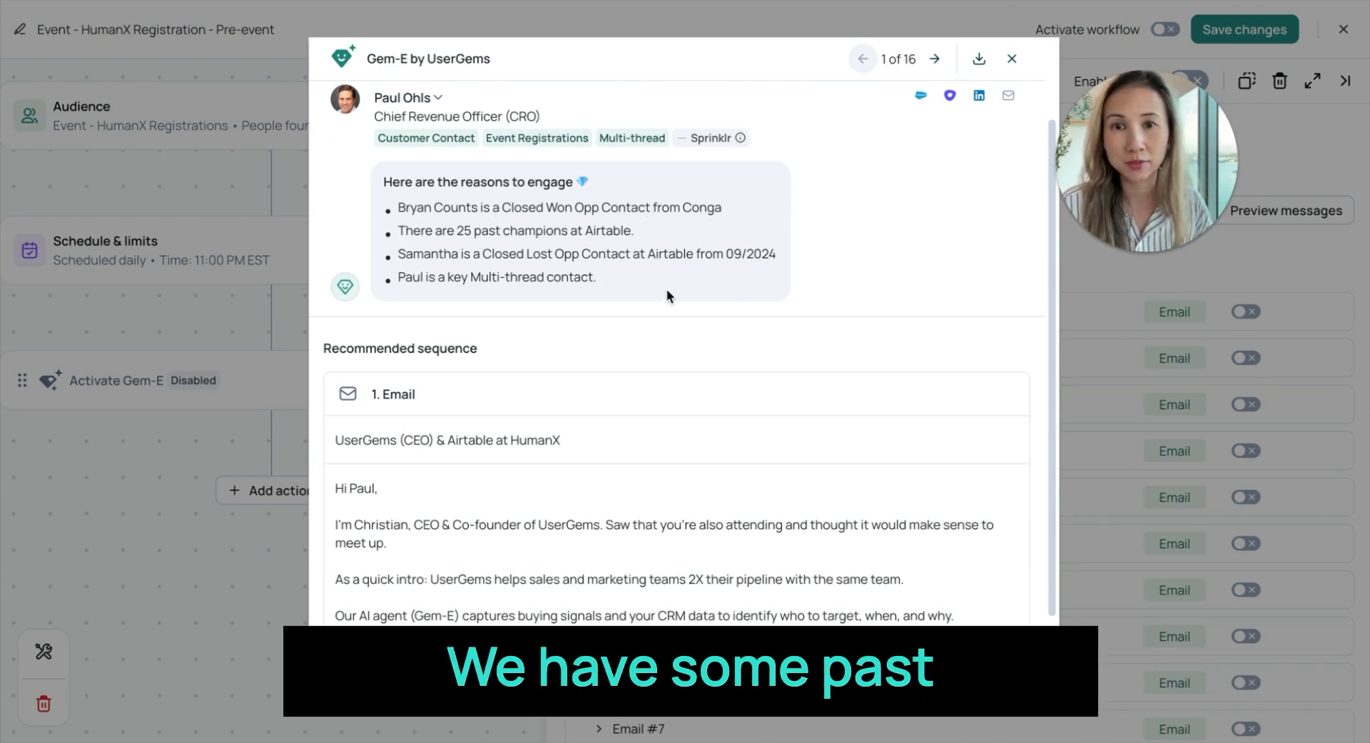
scroll(683, 289, "down", 1)
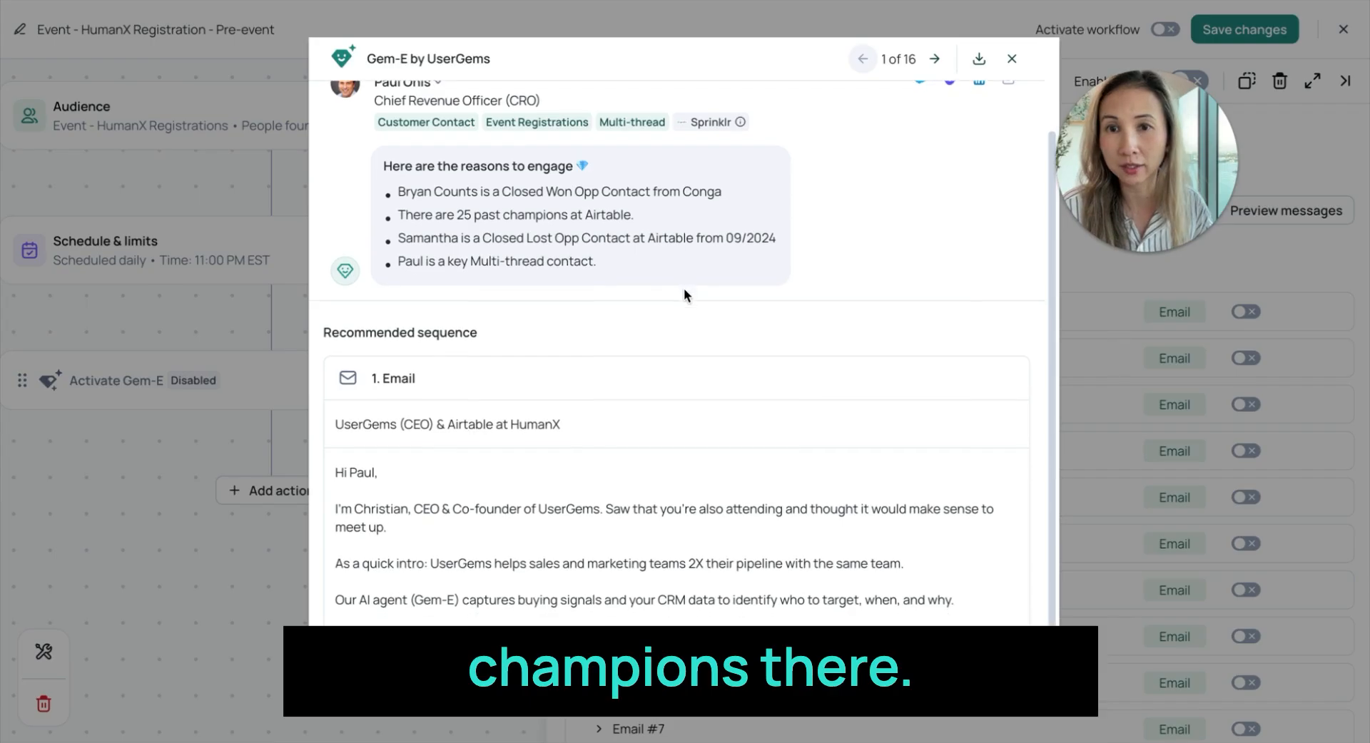
scroll(728, 278, "down", 1)
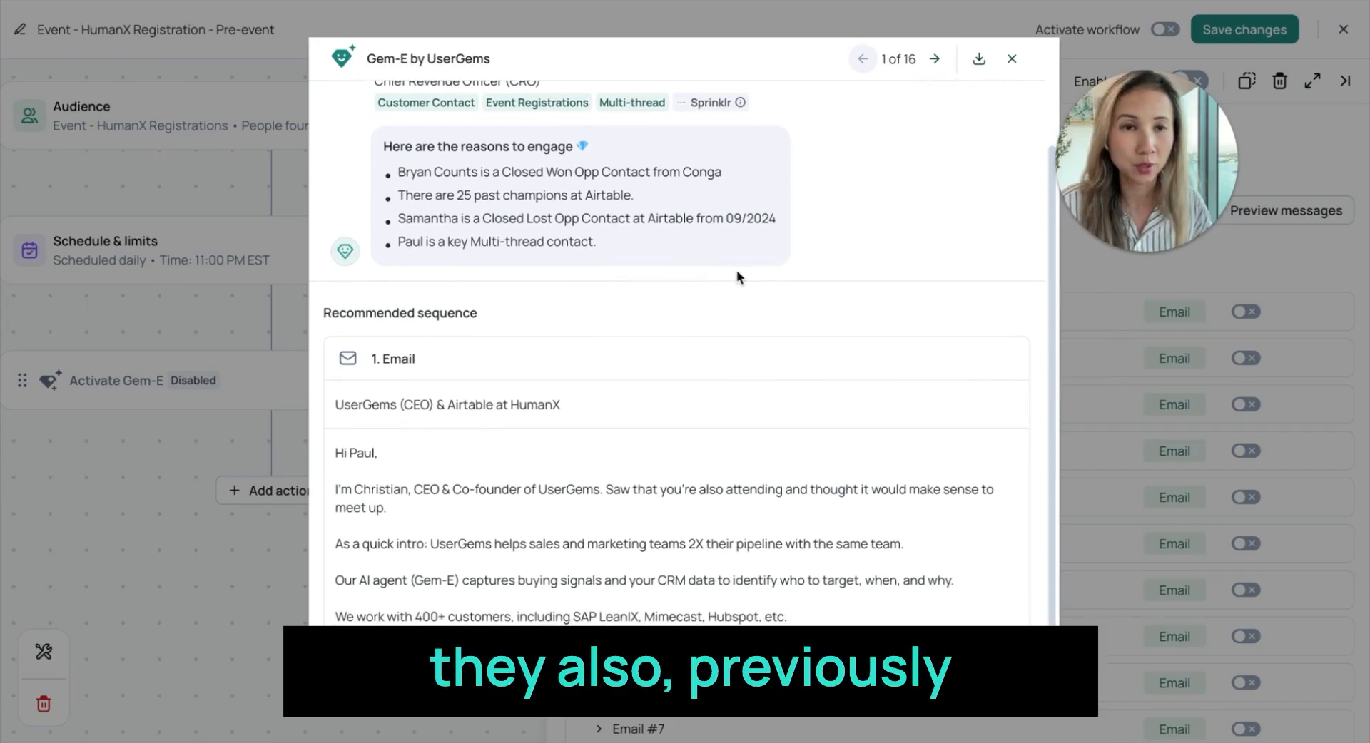
scroll(786, 285, "down", 1)
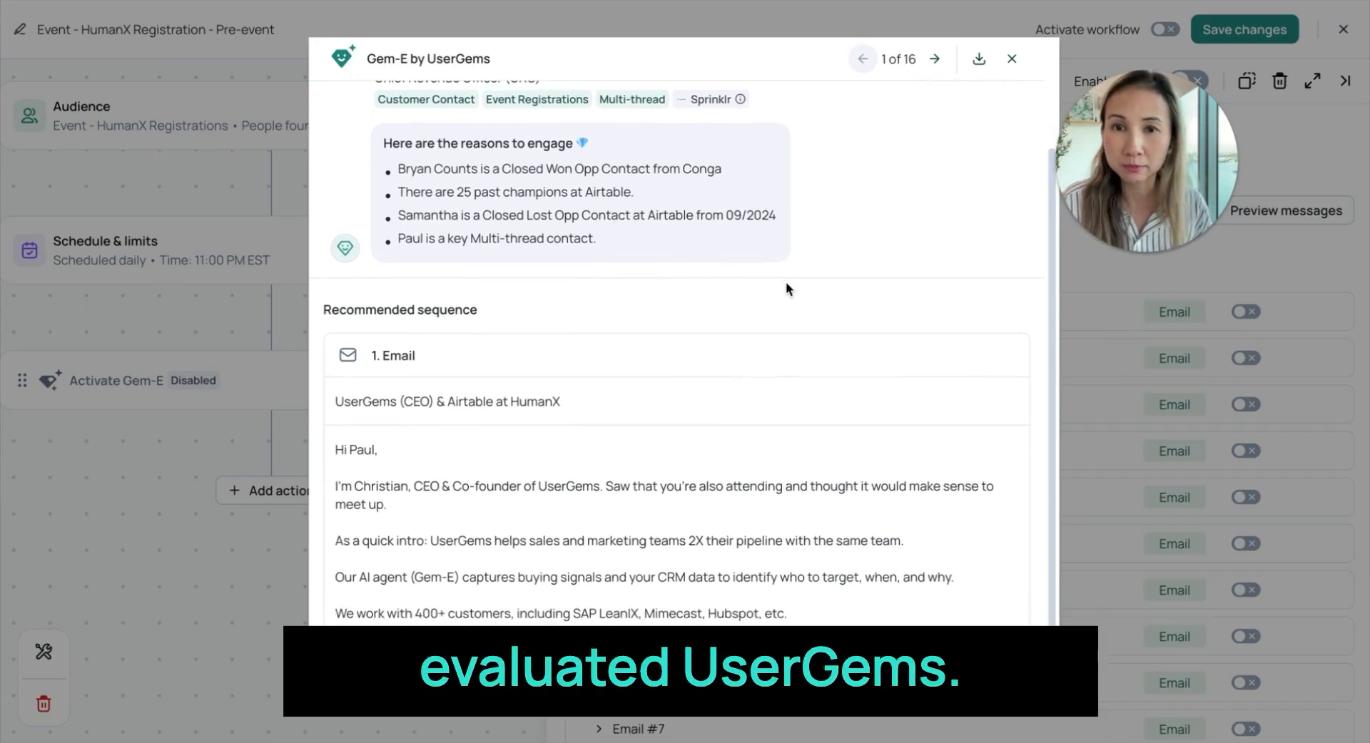
scroll(786, 285, "down", 2)
scroll(470, 428, "down", 1)
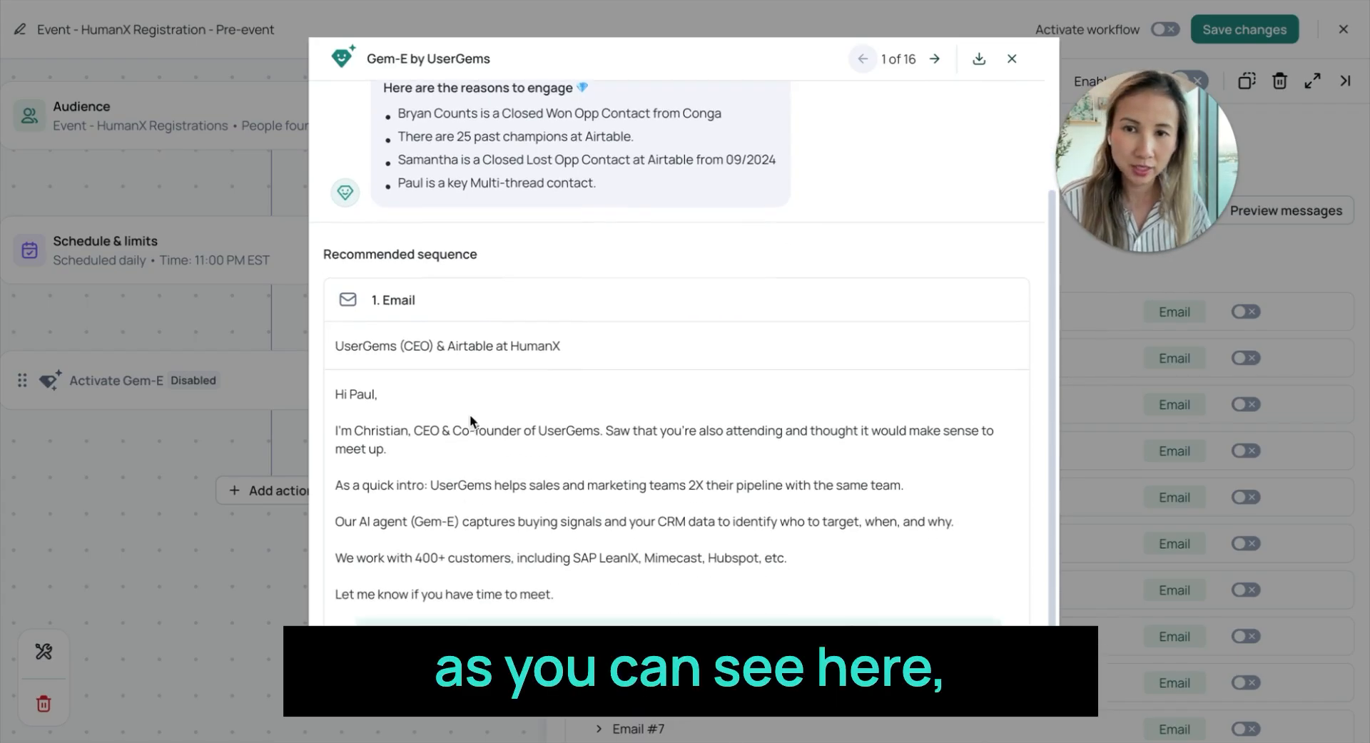
scroll(742, 505, "down", 1)
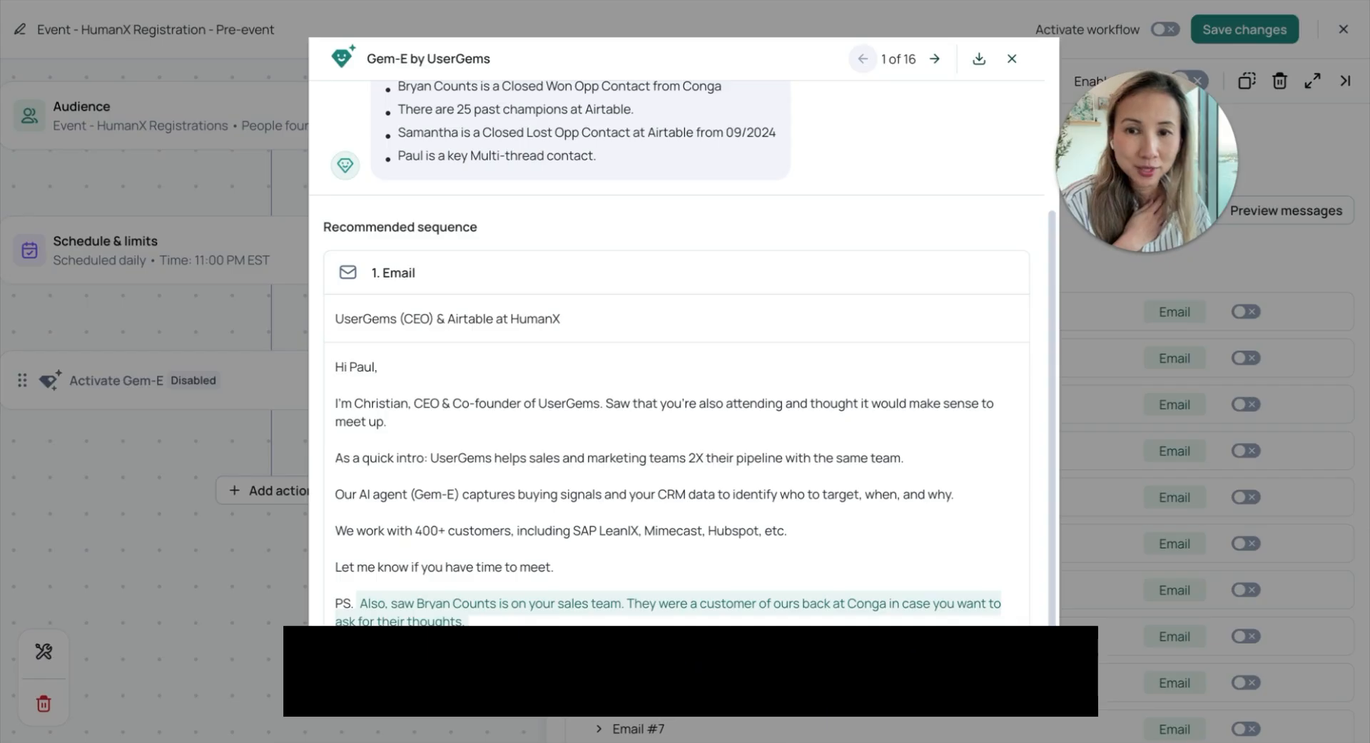
scroll(515, 560, "up", 1)
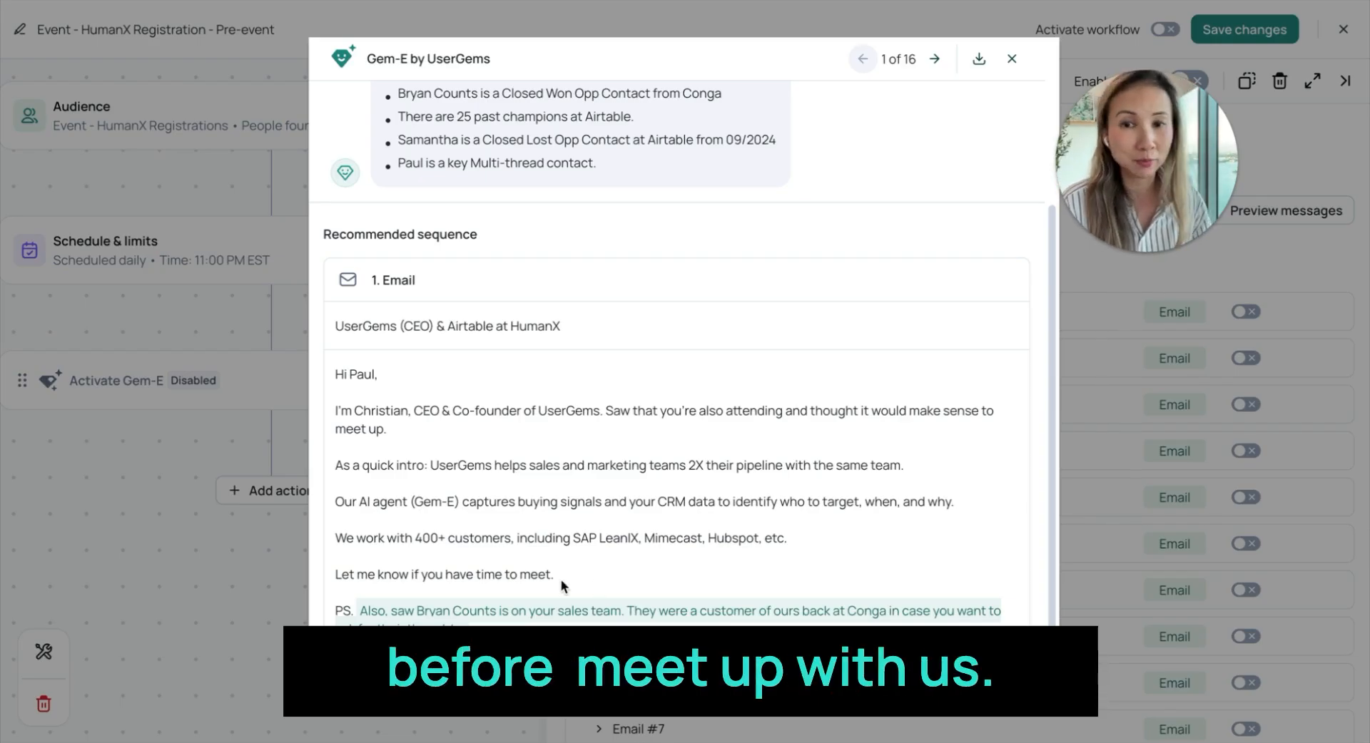
scroll(627, 449, "up", 4)
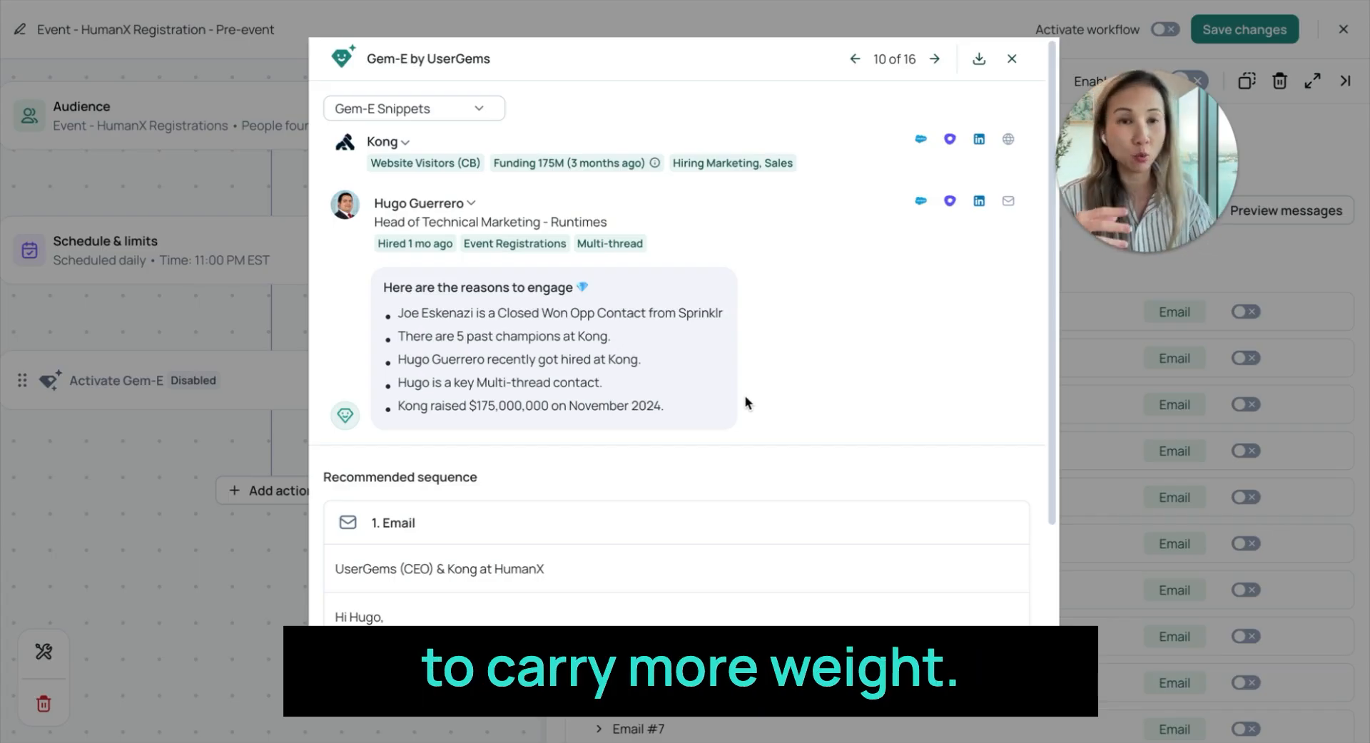
scroll(714, 460, "down", 3)
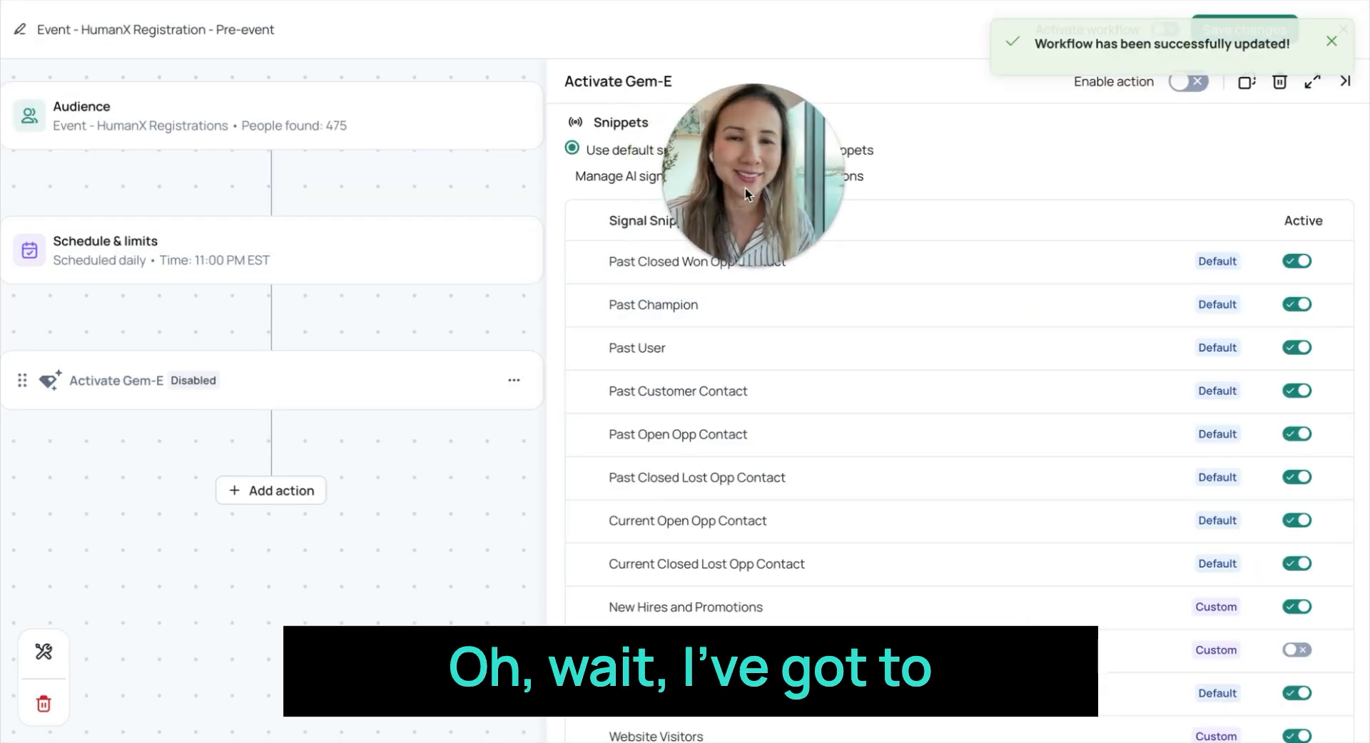
- Add an Add to sequence action to the workflow and search its sequences for "event"
left_click(286, 492)
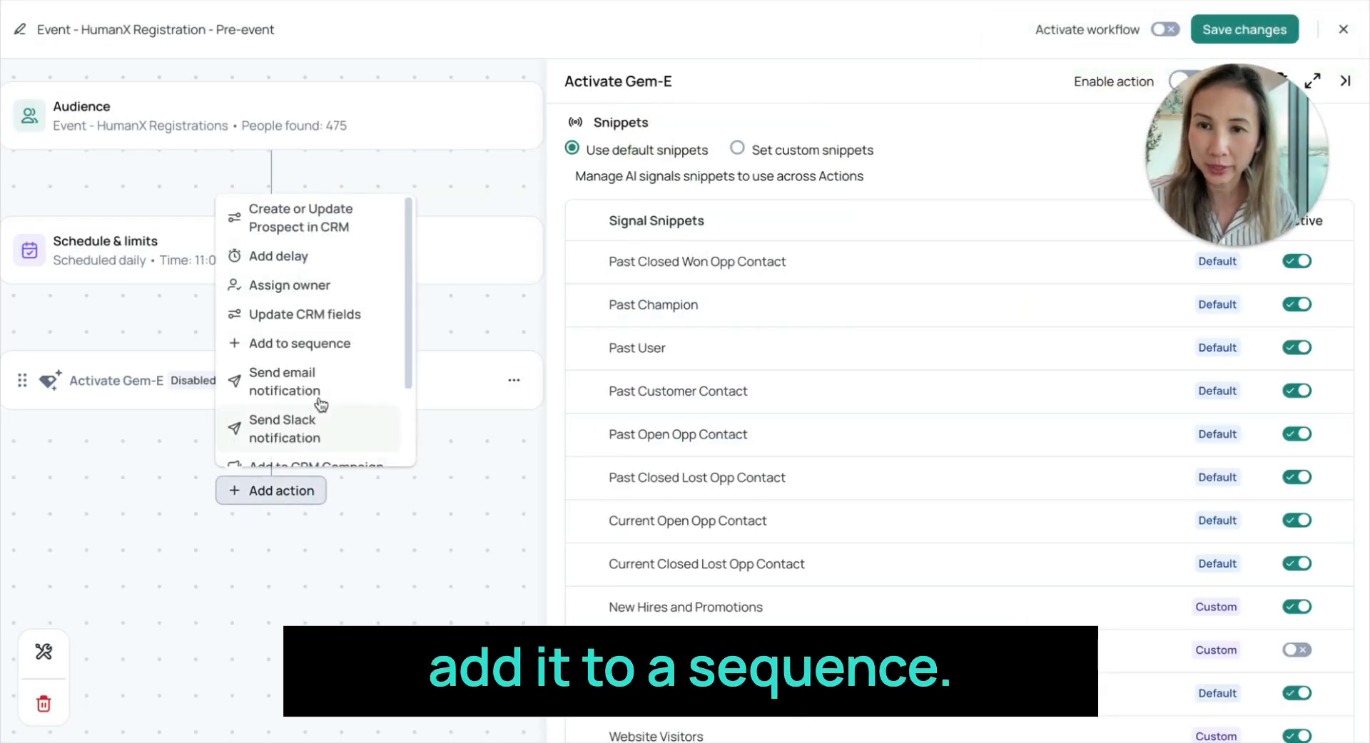
left_click(299, 344)
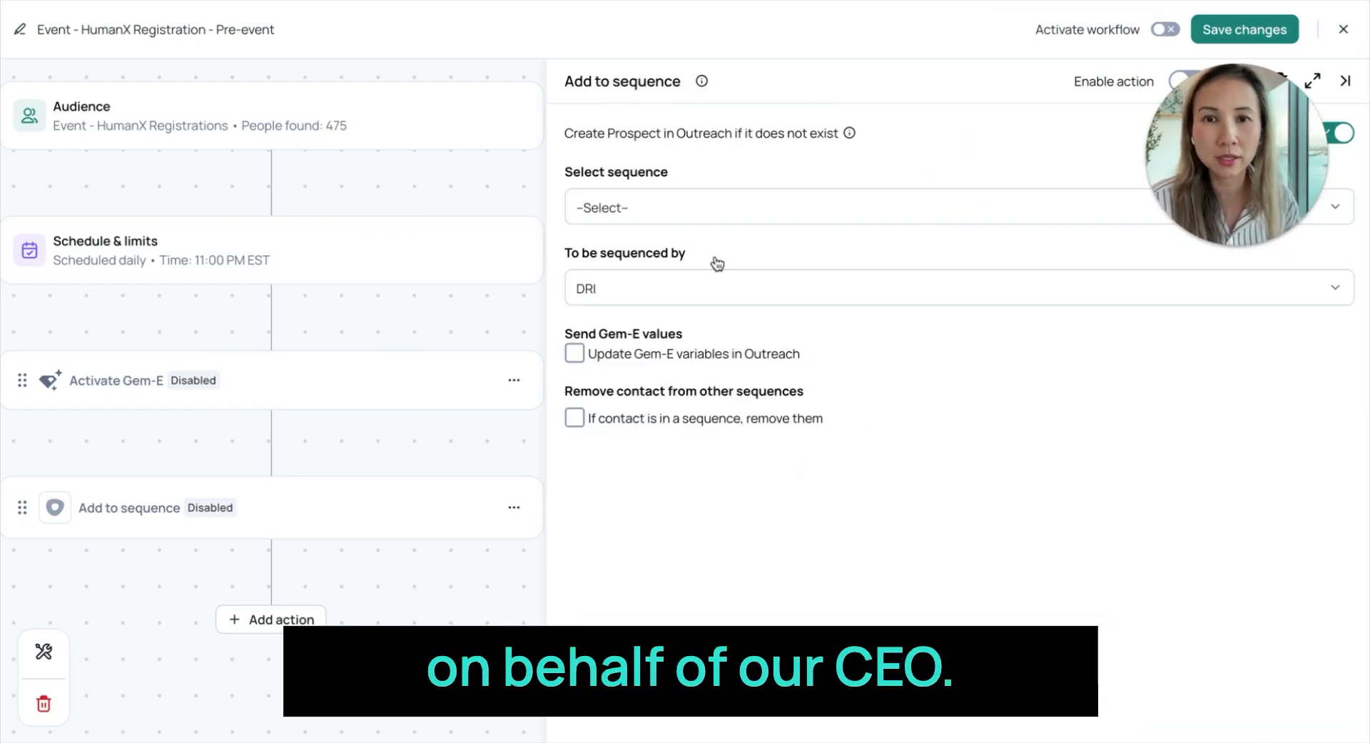
left_click(683, 214)
type("event")
scroll(691, 428, "down", 1)
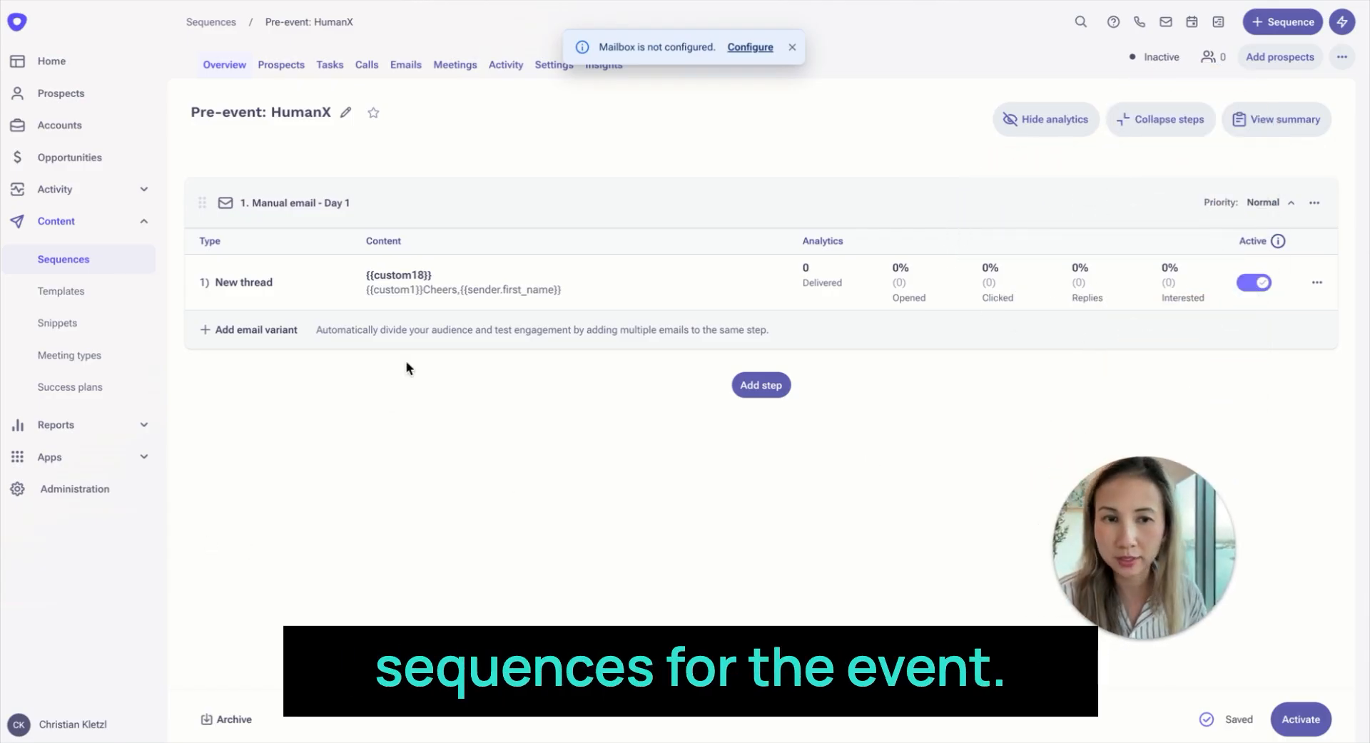
- In Outreach, open the Pre-event: HumanX sequence's email template and review the custom variables in its subject and body
left_click(608, 281)
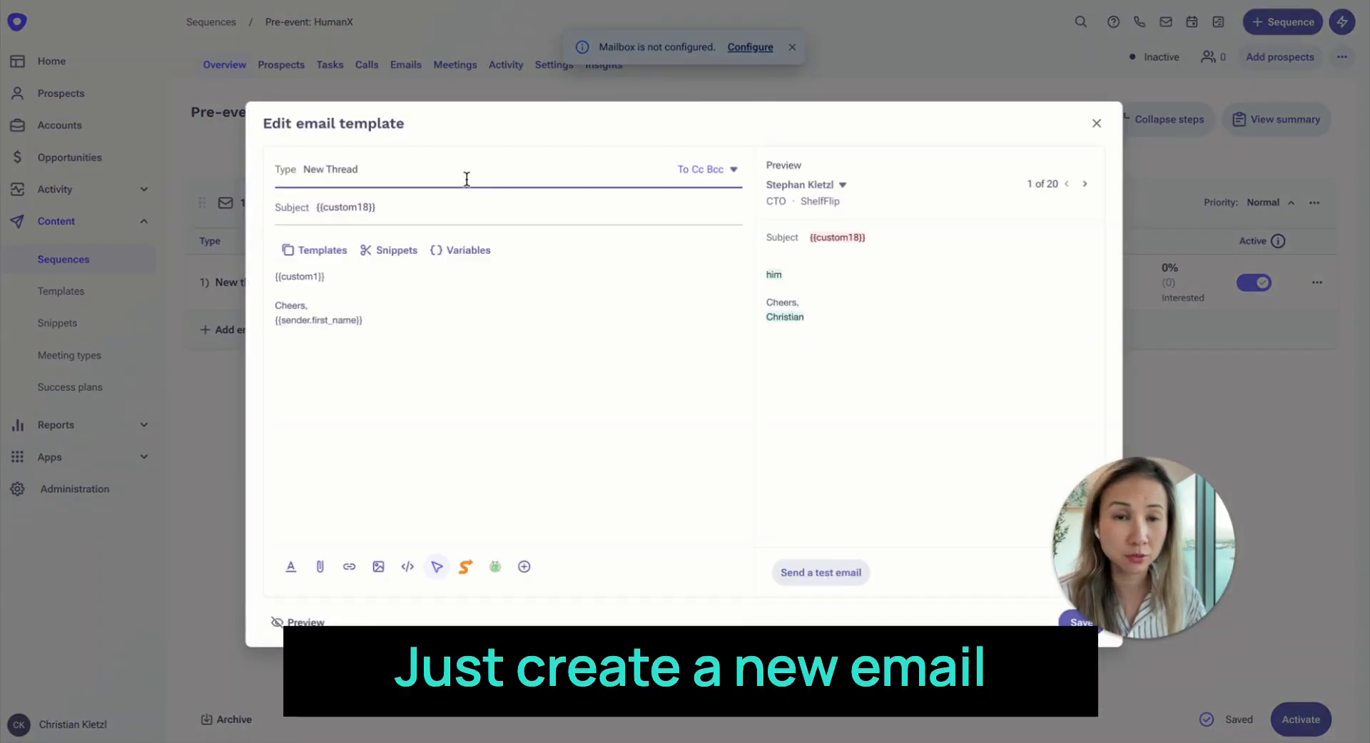
left_click_drag(394, 213, 297, 209)
key("ctrl+c")
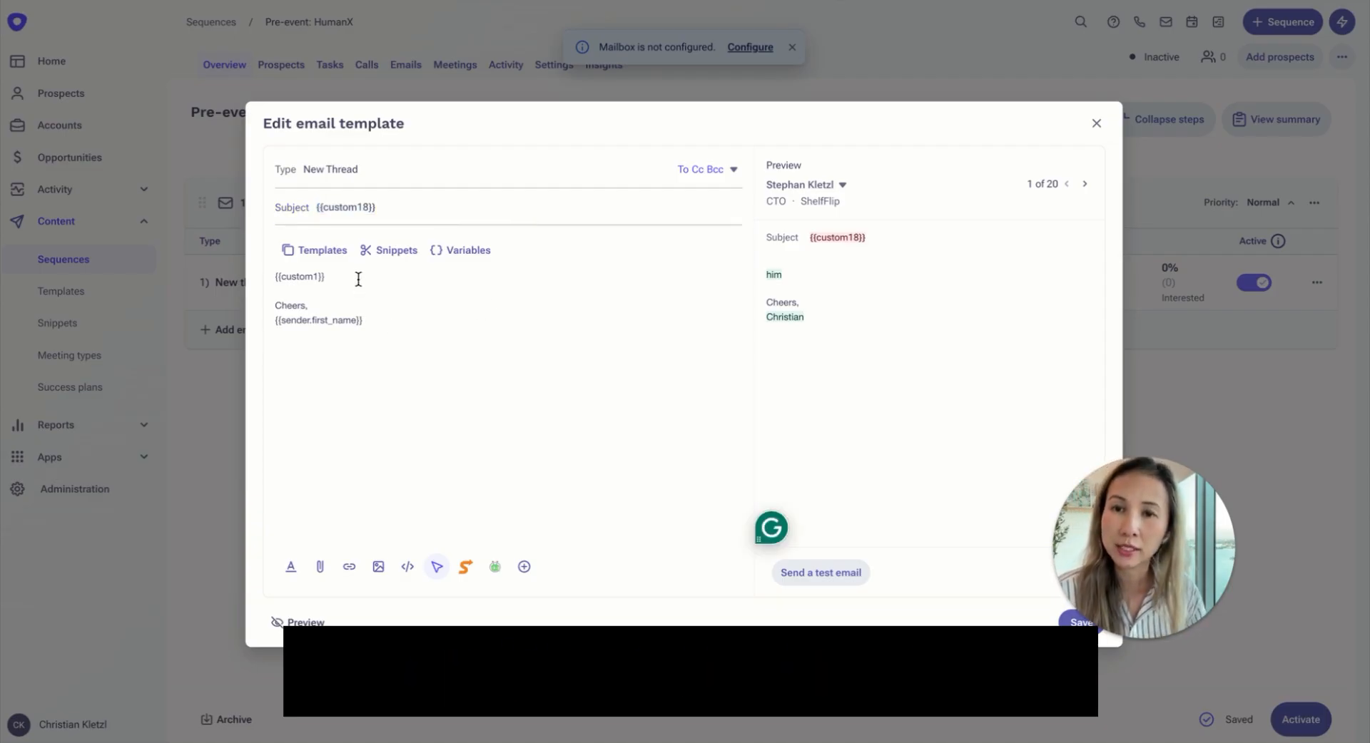
left_click(328, 278)
key("ctrl+v")
left_click(400, 365)
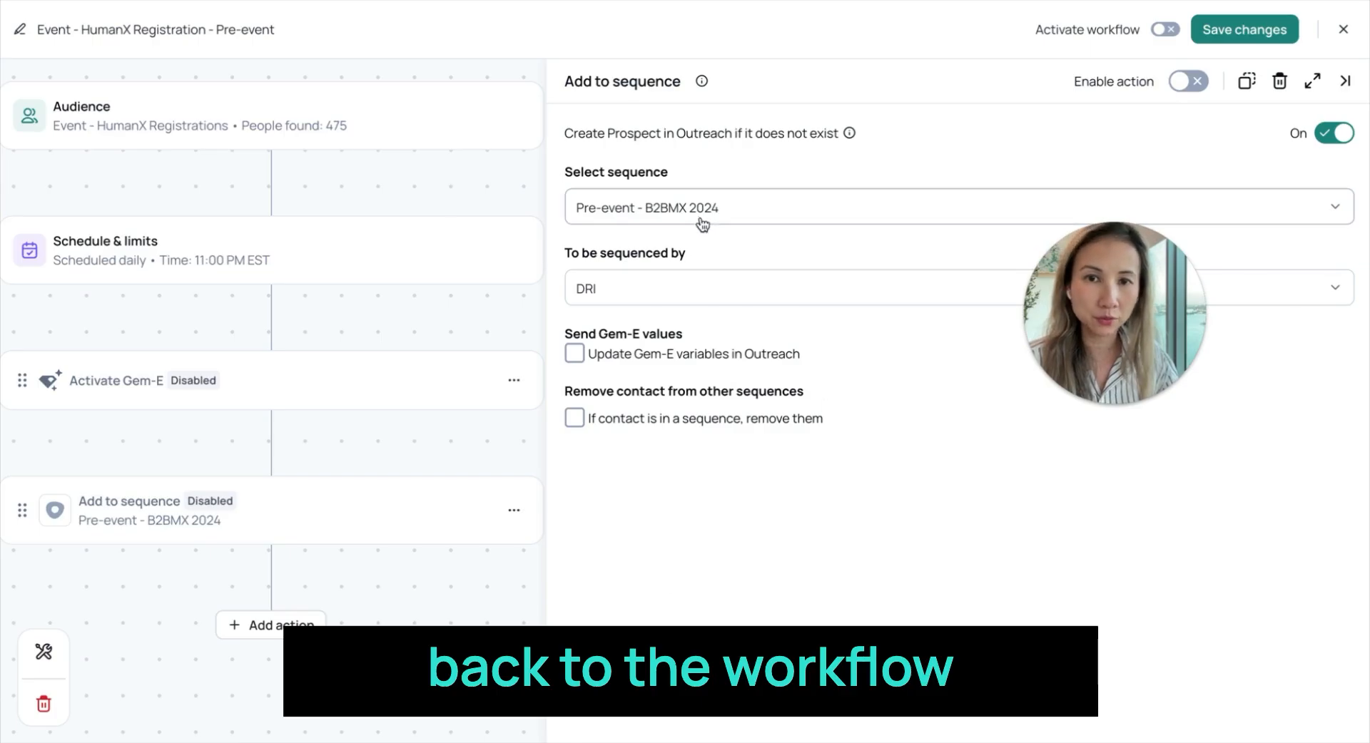
- Set the Add to sequence action to Pre-event: HumanX, sequenced by a specific user, choosing the CEO's e-mail account
left_click(724, 214)
left_click(670, 258)
left_click(689, 463)
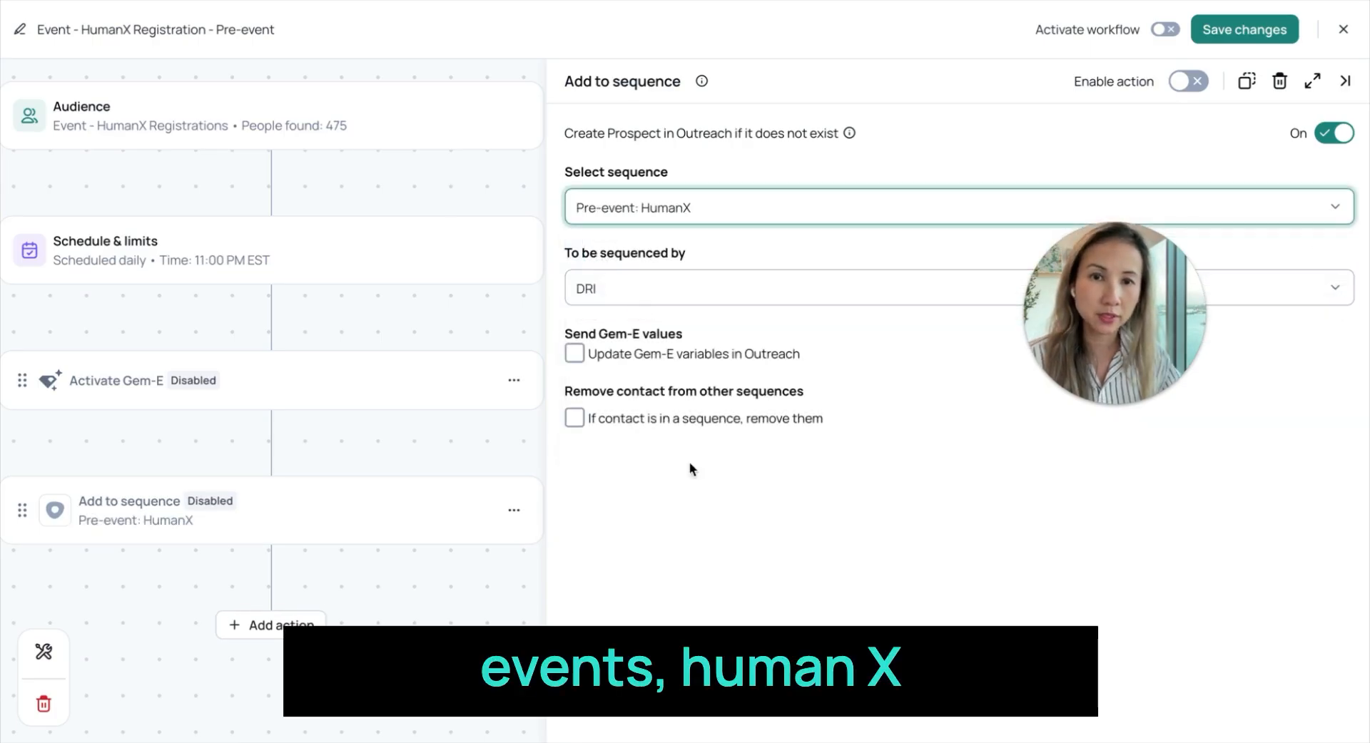
left_click(901, 294)
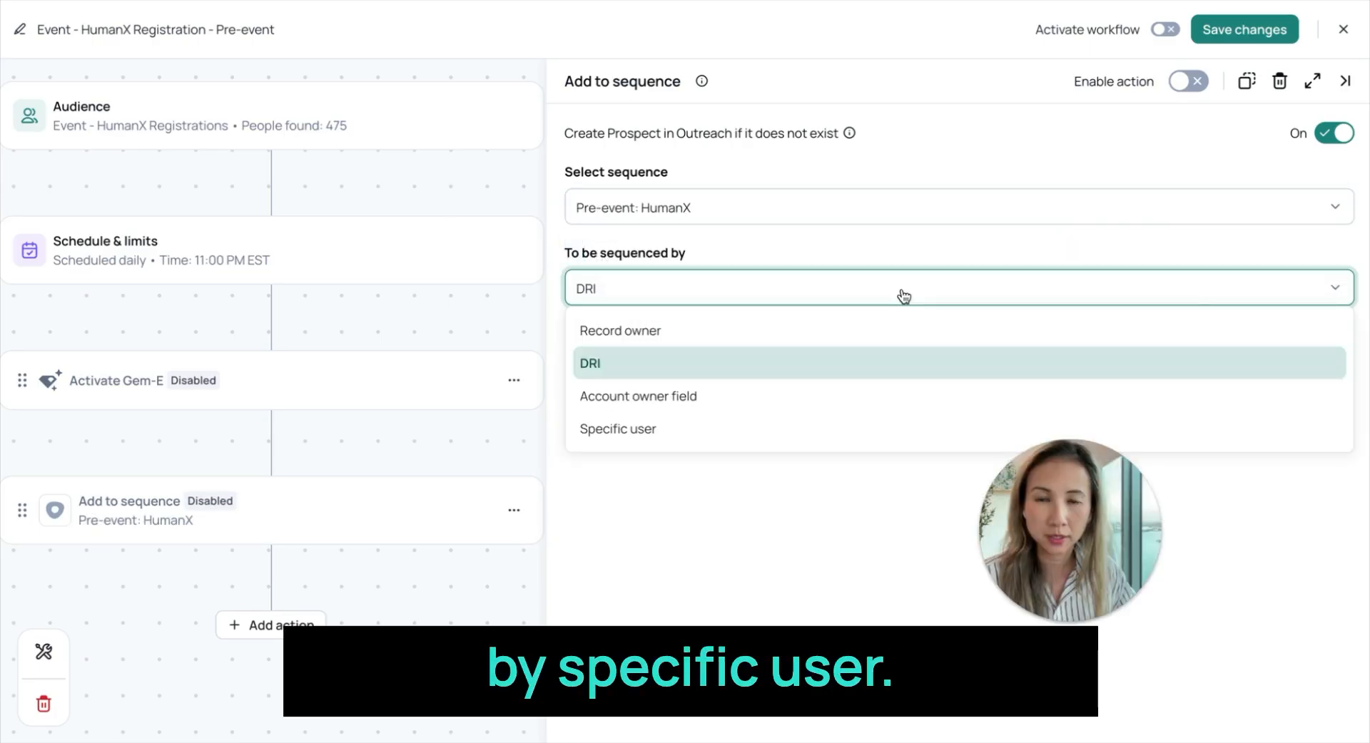
left_click(775, 428)
left_click(1031, 288)
type("christia")
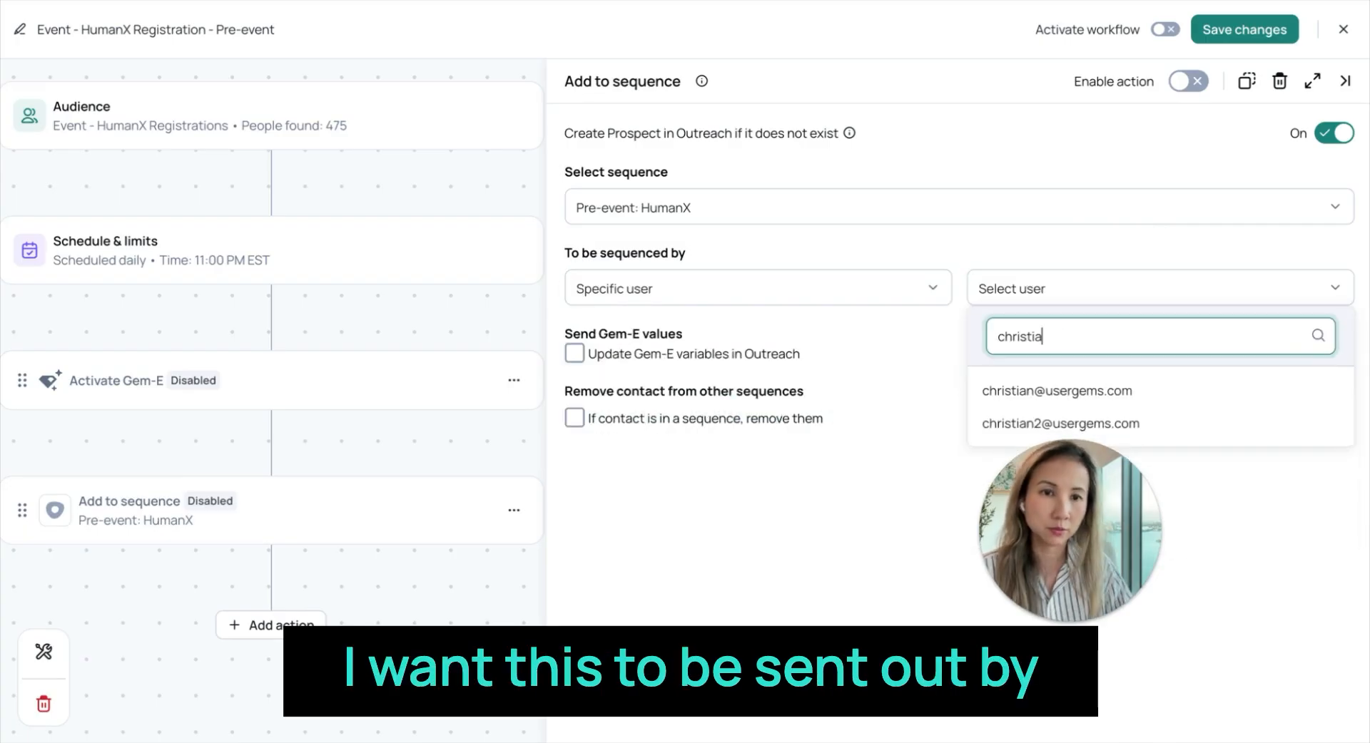
left_click(1077, 393)
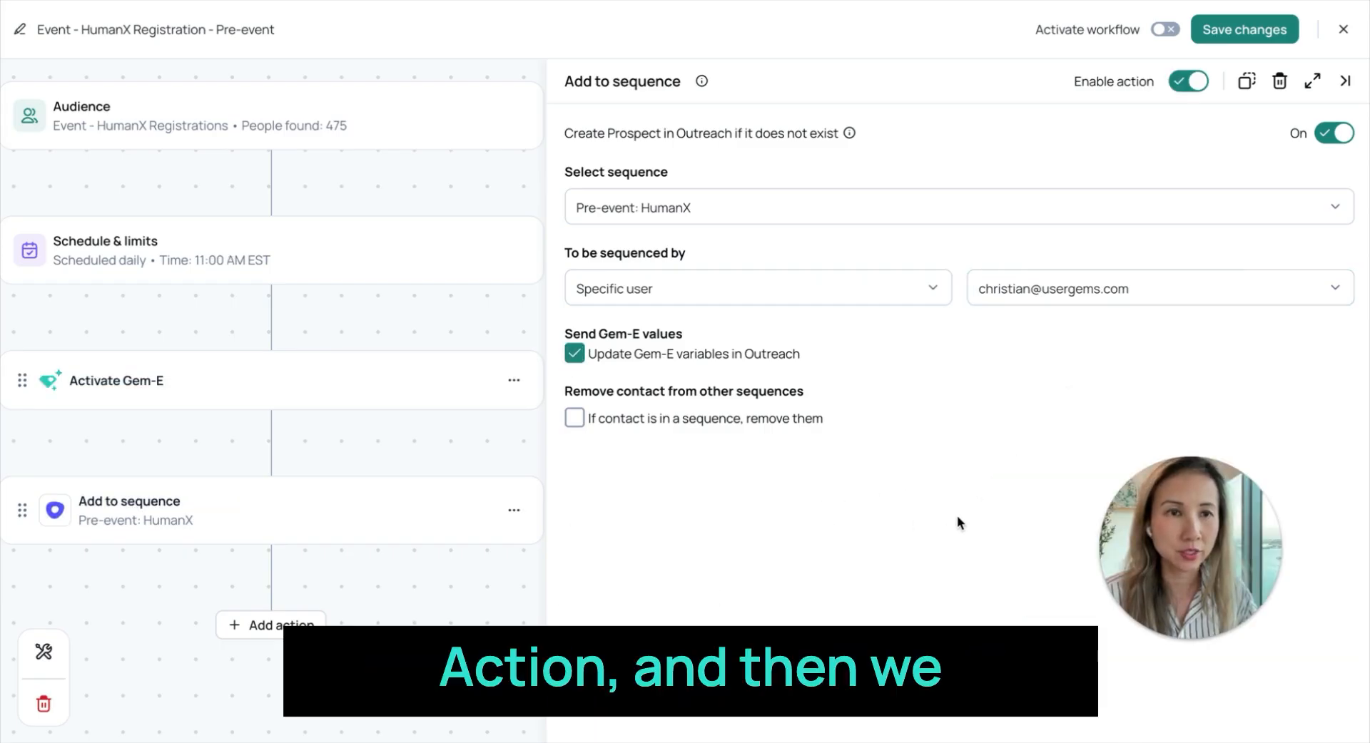
- Activate the HumanX pre-event workflow and save its changes
left_click(1164, 31)
left_click(1254, 30)
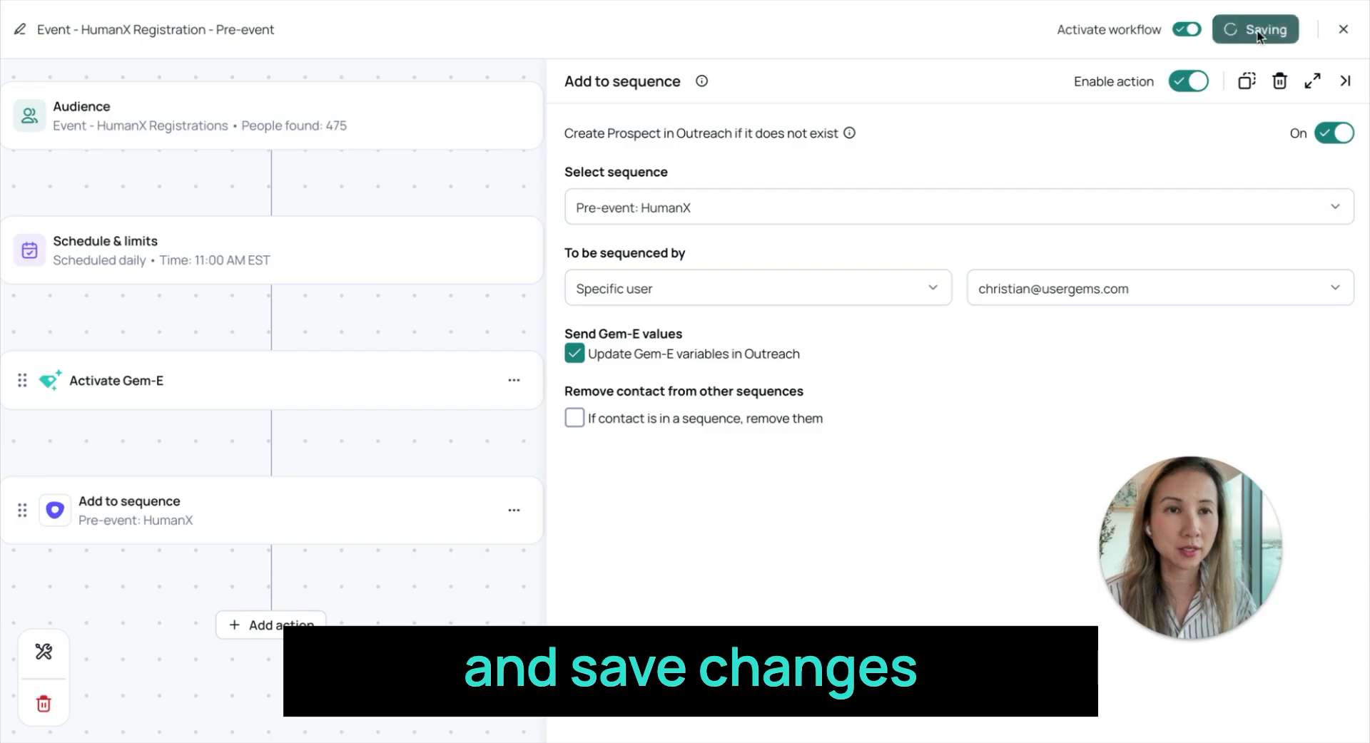